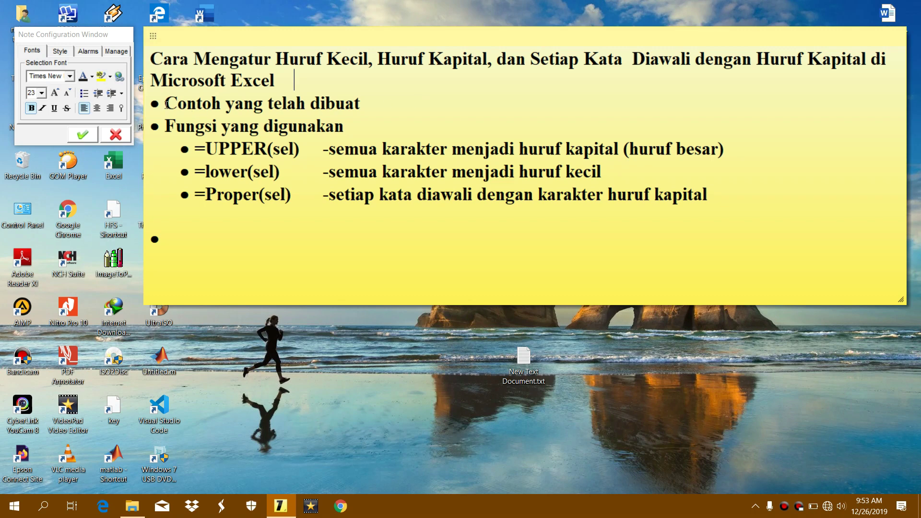
- Open the finished example workbook Contoh Sudah Selesai.xlsx and inspect G3's LOWER formula
left_click_drag(166, 104, 364, 104)
left_click(385, 105)
left_click(132, 506)
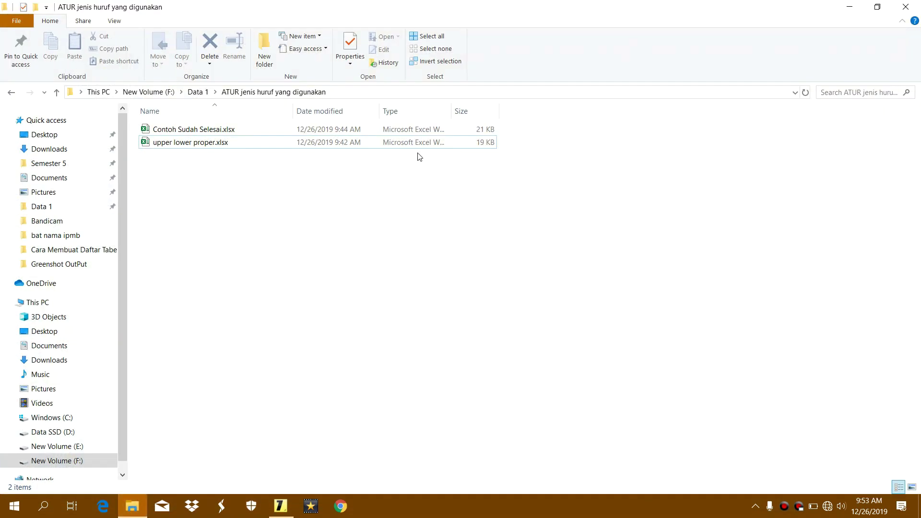
double_click(437, 131)
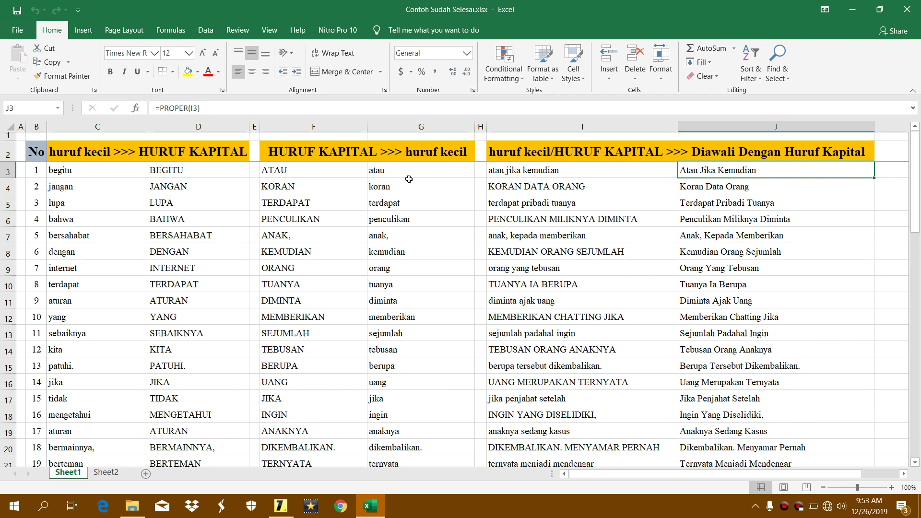
left_click(414, 176)
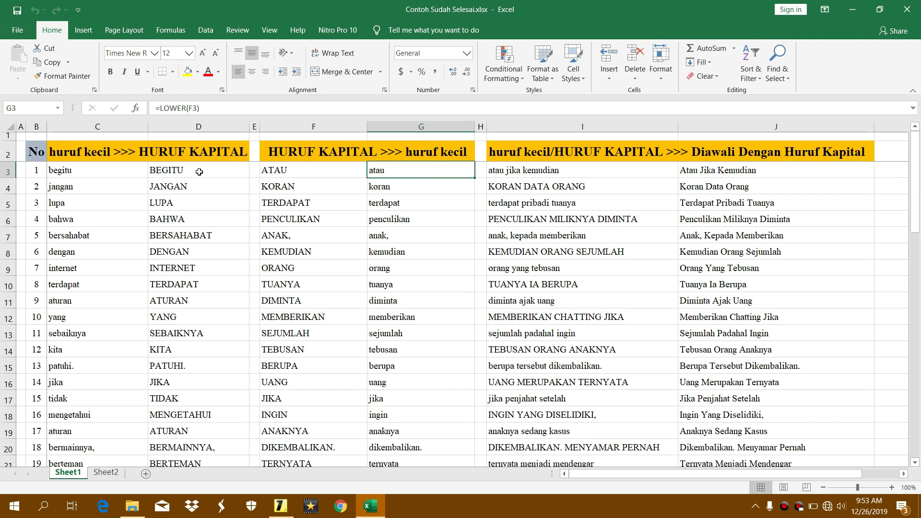
- Review C3's source text and D3's UPPER formula, scroll the example sheet, then minimize Excel
left_click(116, 170)
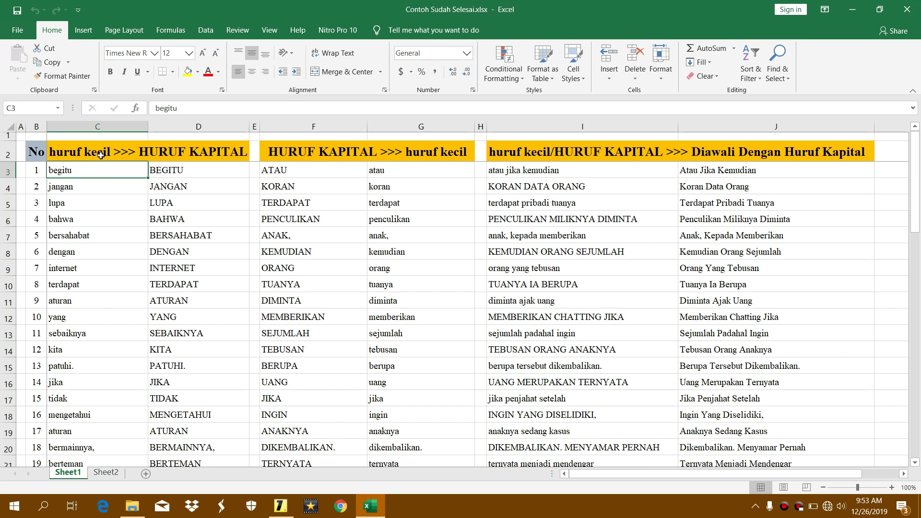
left_click(192, 174)
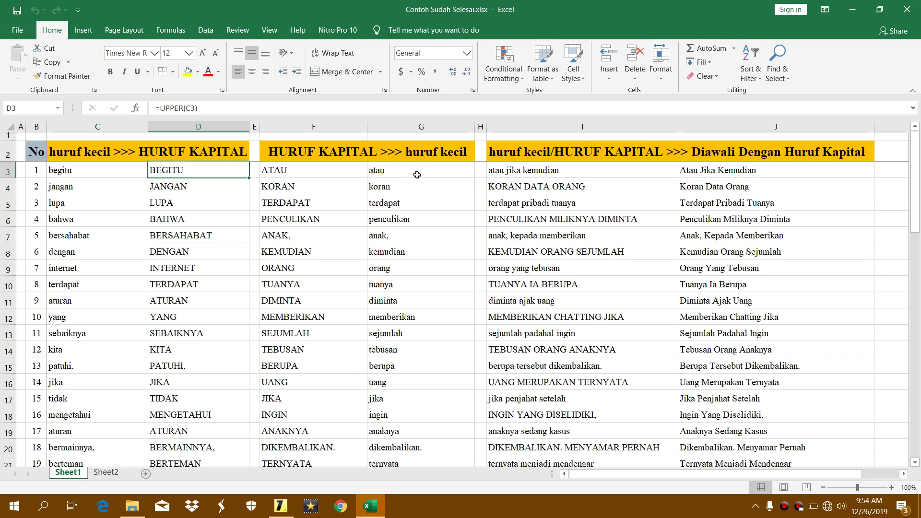
scroll(417, 174, "down", 2)
scroll(418, 185, "down", 2)
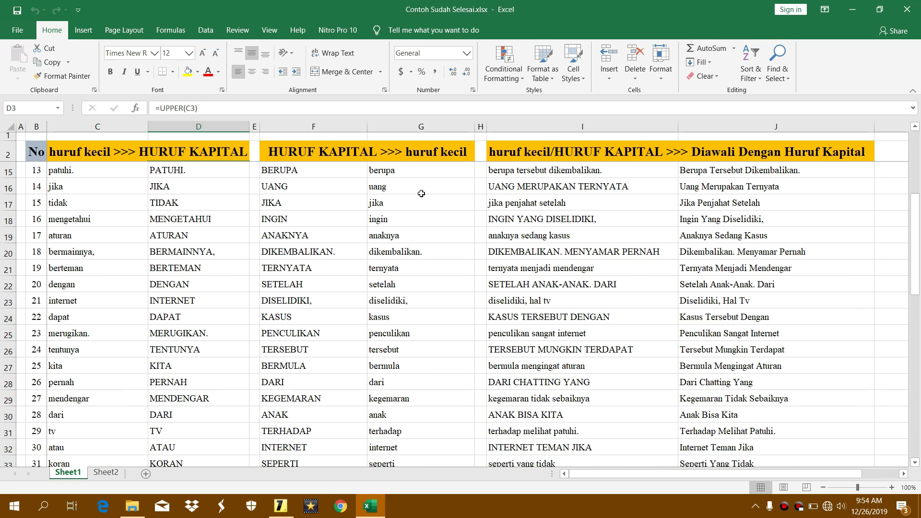
scroll(417, 184, "down", 2)
scroll(421, 194, "down", 3)
scroll(421, 194, "down", 1)
scroll(421, 194, "down", 2)
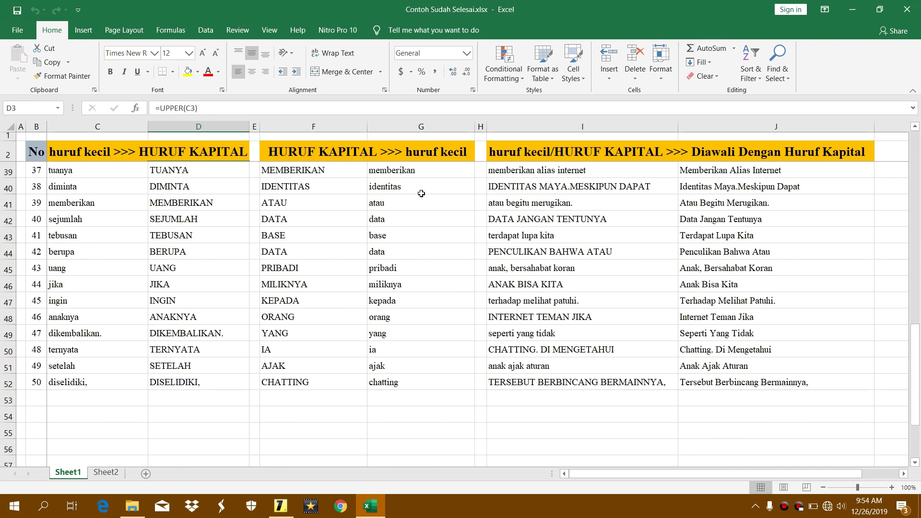
scroll(421, 193, "up", 2)
scroll(421, 193, "up", 3)
scroll(421, 194, "up", 3)
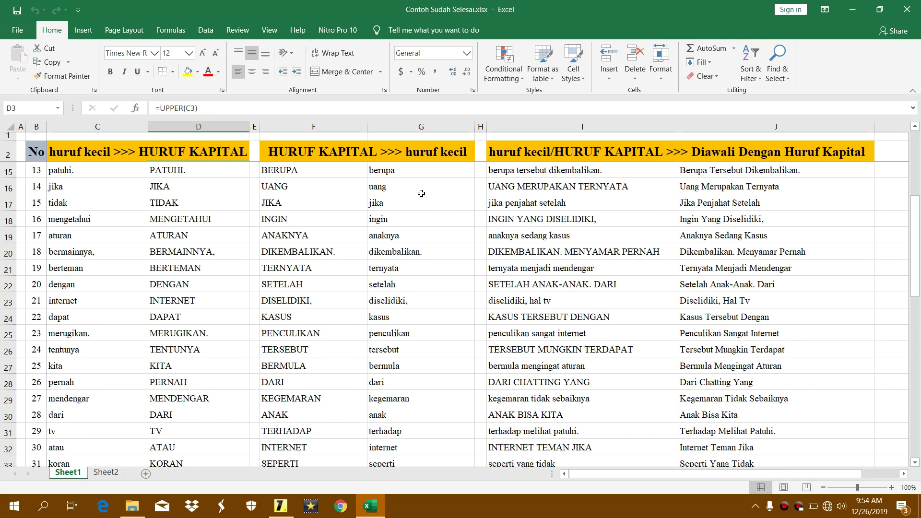
scroll(421, 193, "up", 2)
scroll(184, 202, "up", 2)
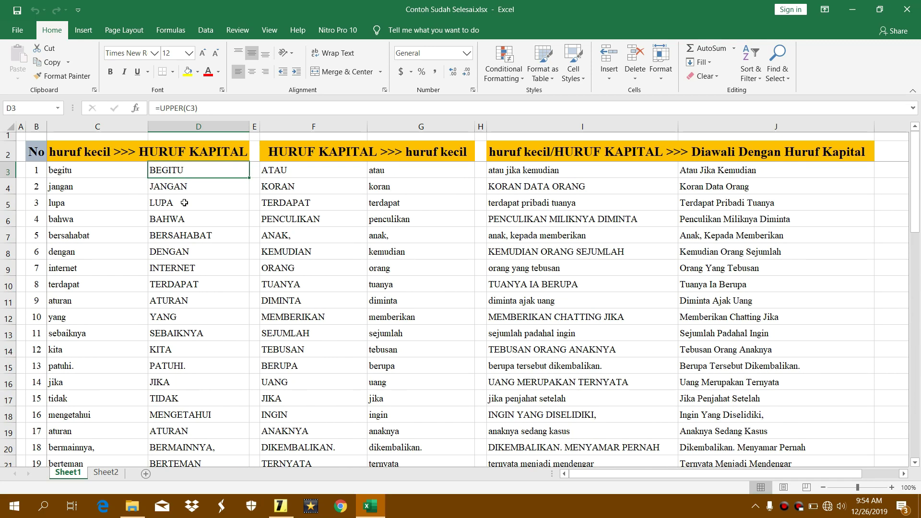
scroll(184, 202, "down", 1)
scroll(184, 202, "up", 1)
scroll(185, 203, "down", 3)
scroll(184, 202, "down", 2)
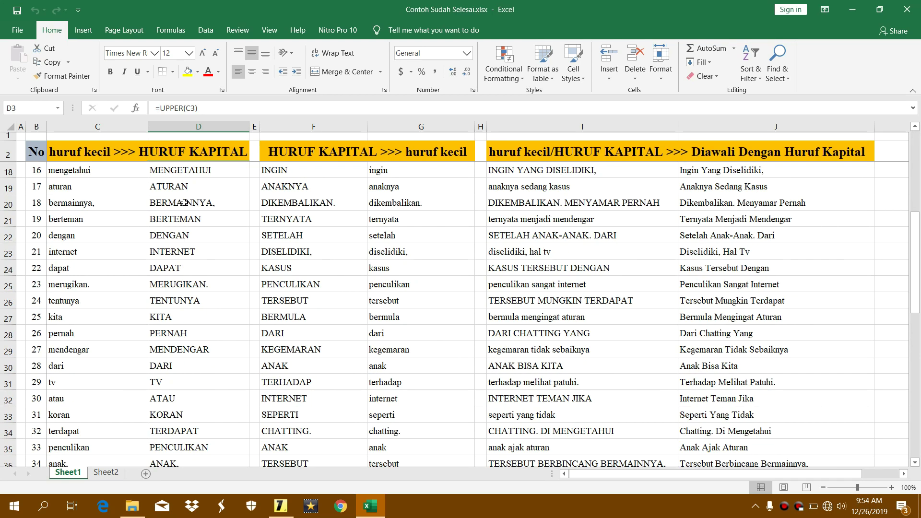
scroll(184, 202, "down", 2)
scroll(184, 202, "down", 3)
scroll(184, 202, "down", 2)
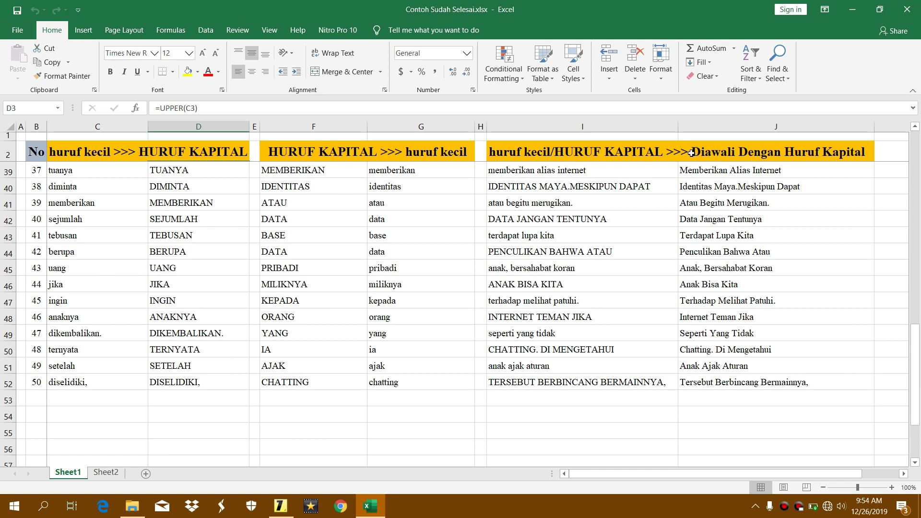
left_click(849, 5)
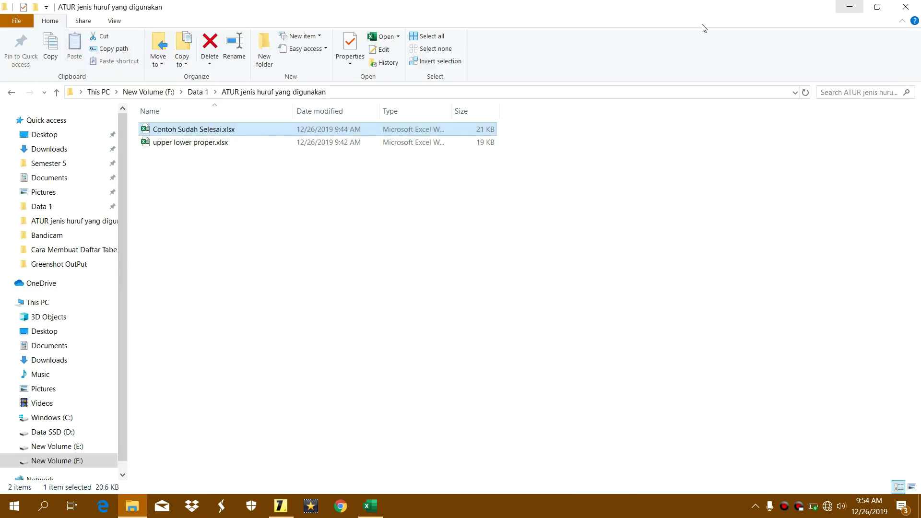
- Highlight the UPPER, lower and =UPPER(sel) lines in the sticky note, then return to the example workbook
left_click(860, 5)
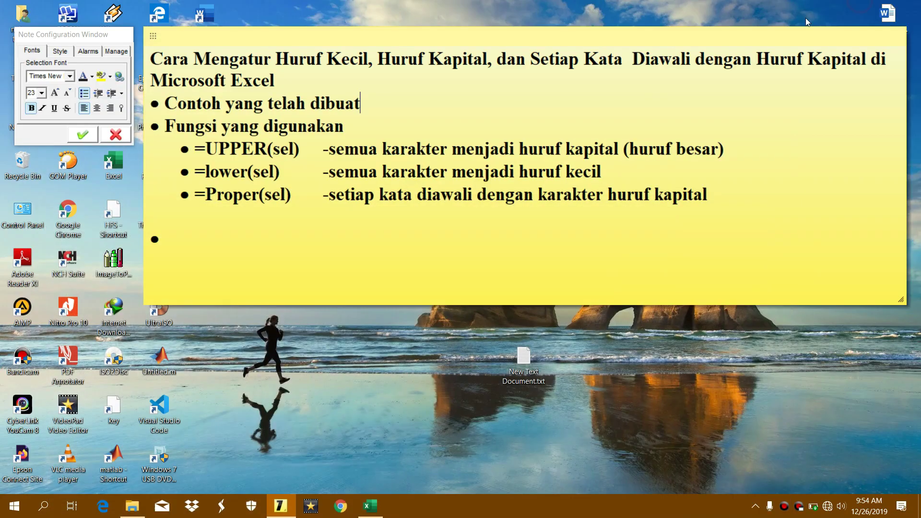
left_click(413, 110)
left_click_drag(195, 148, 731, 195)
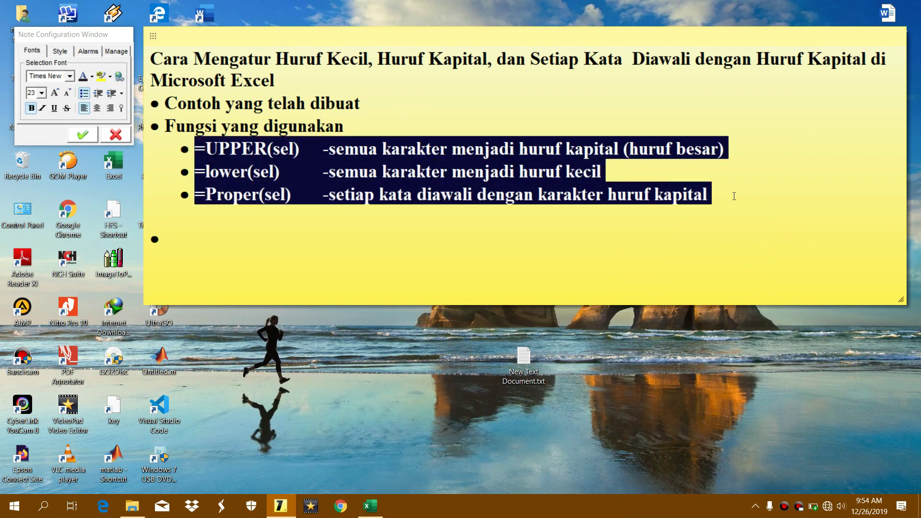
left_click(733, 195)
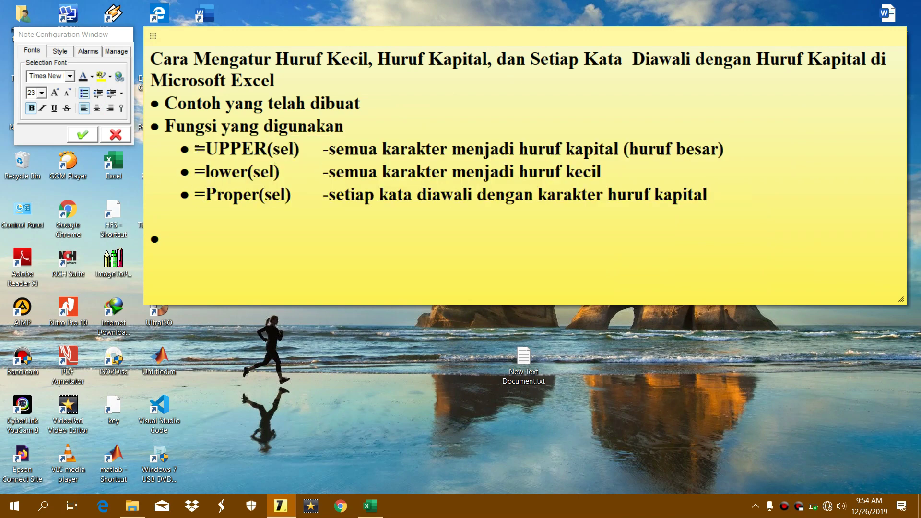
left_click_drag(196, 149, 303, 152)
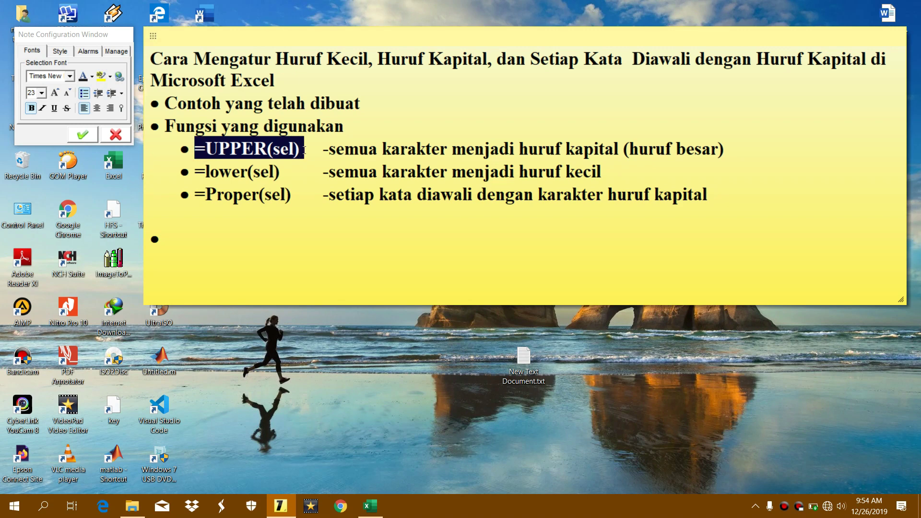
left_click(289, 154)
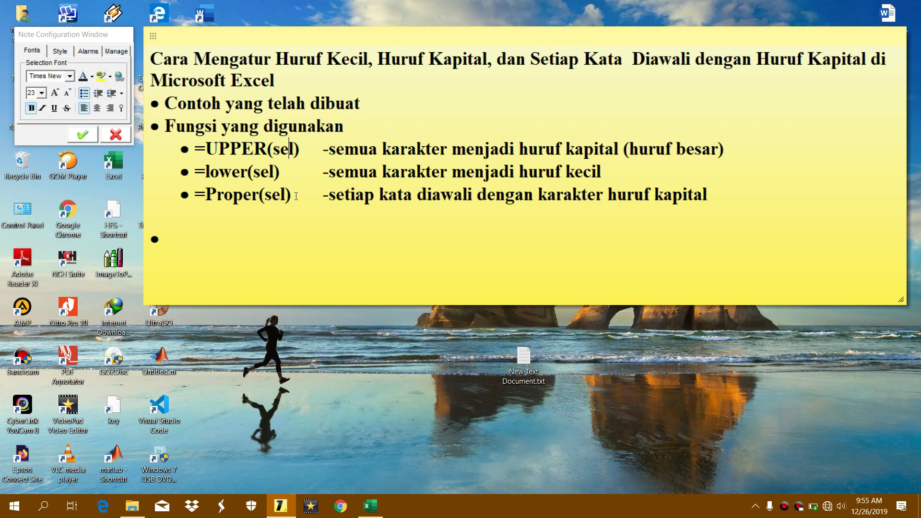
left_click(380, 514)
- Close the example workbook and open the practice workbook upper lower proper.xlsx
left_click(907, 5)
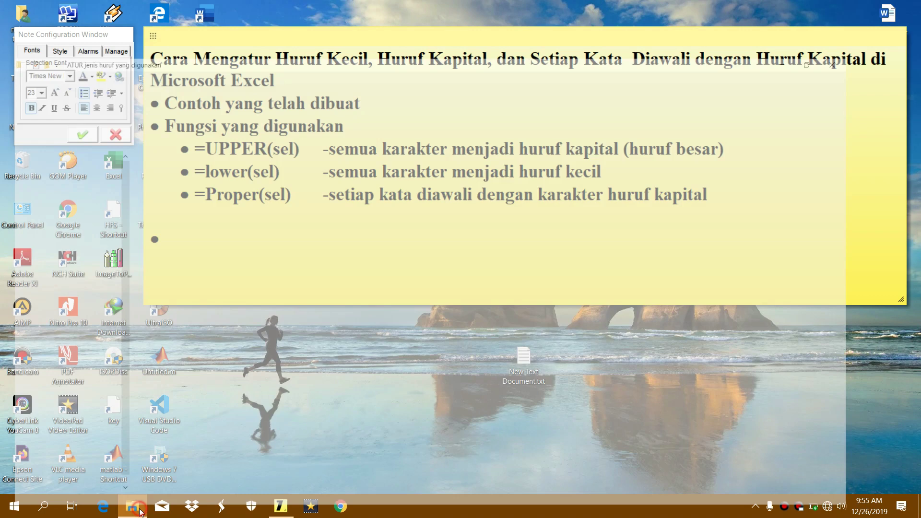
left_click(140, 509)
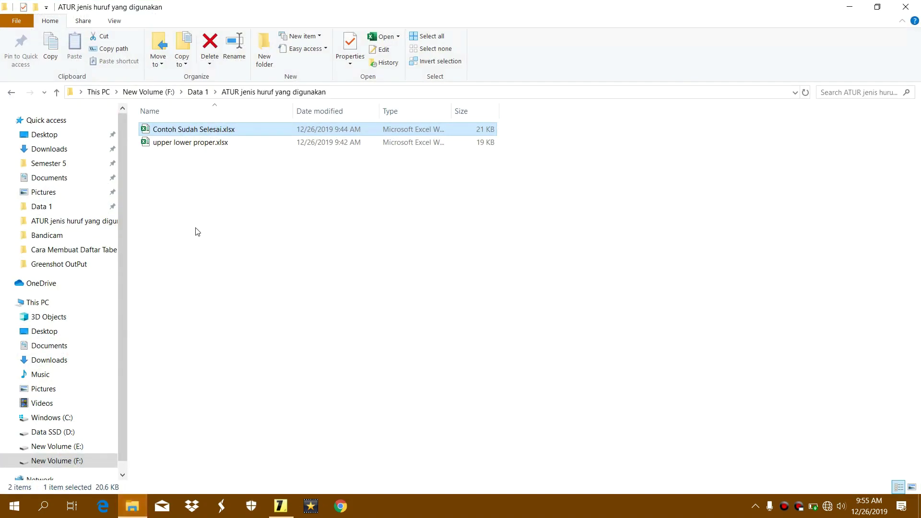
left_click(278, 143)
left_click(304, 142)
double_click(303, 142)
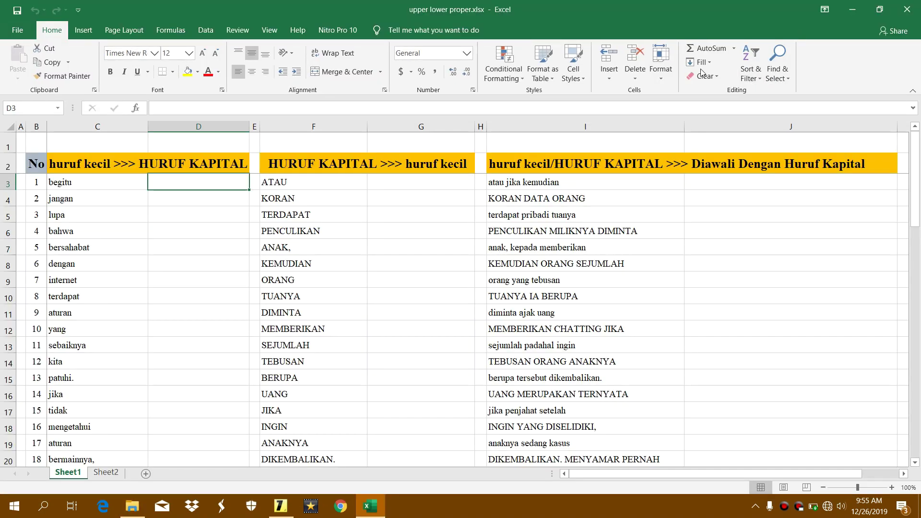
- Enter =UPPER(C3) in D3 so it displays BEGITU
left_click(192, 232)
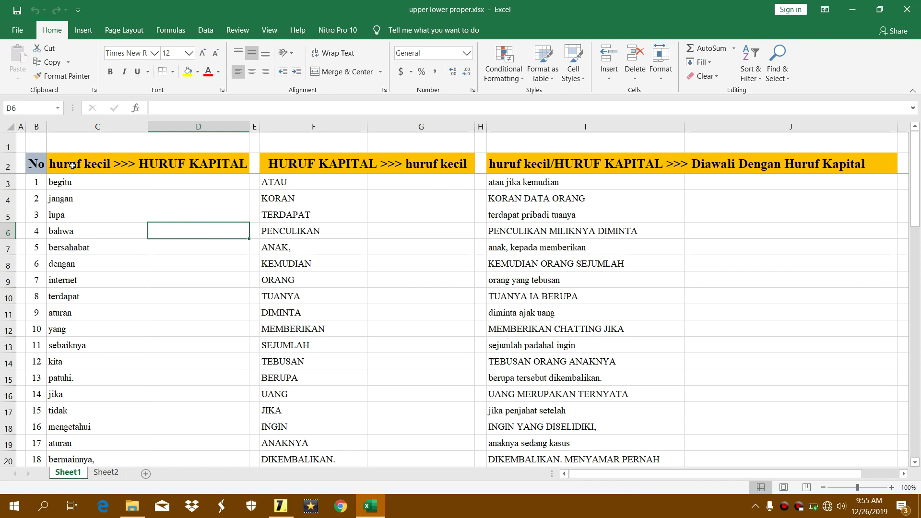
left_click(187, 183)
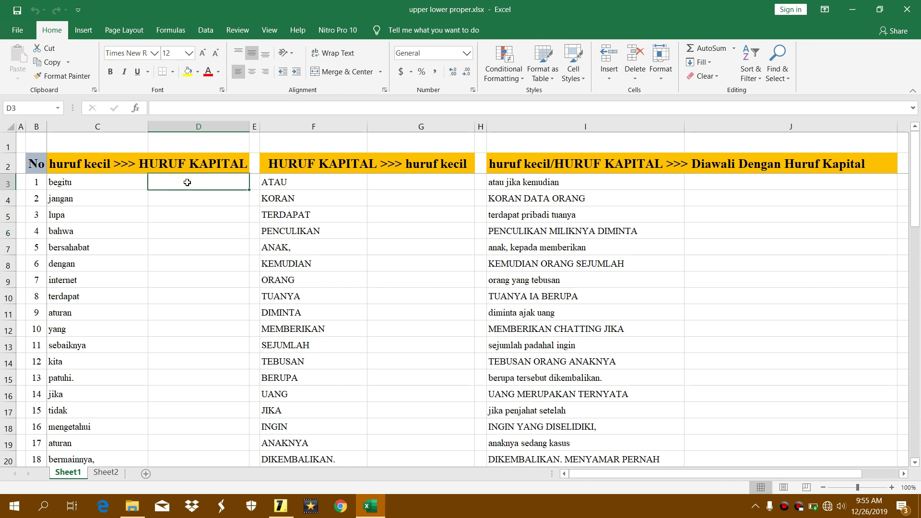
type("=")
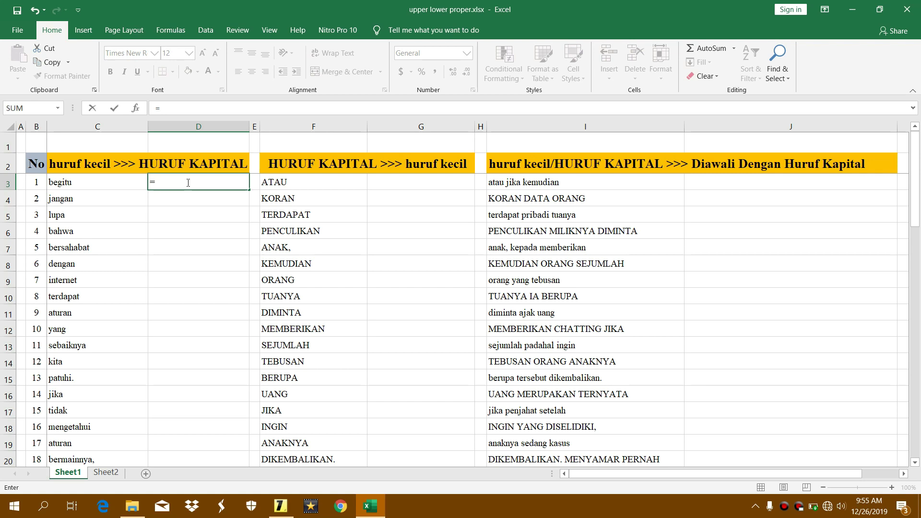
type("upper")
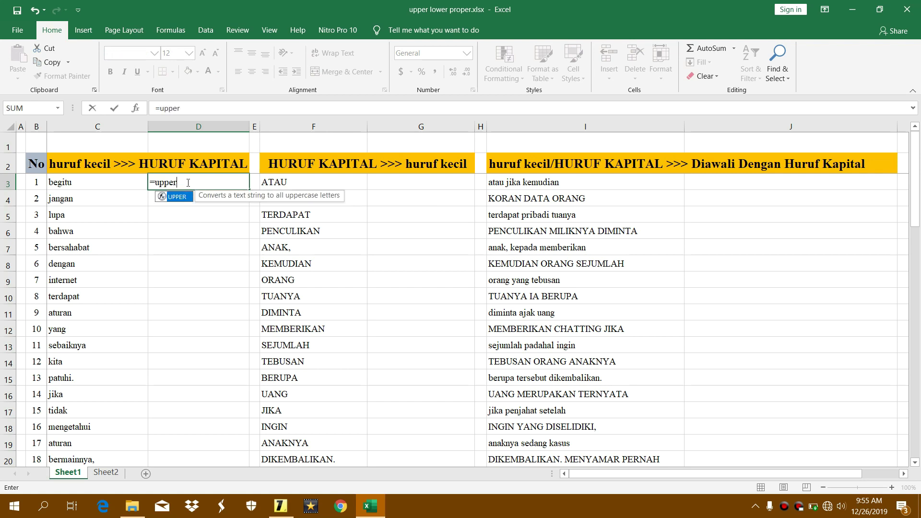
type("(")
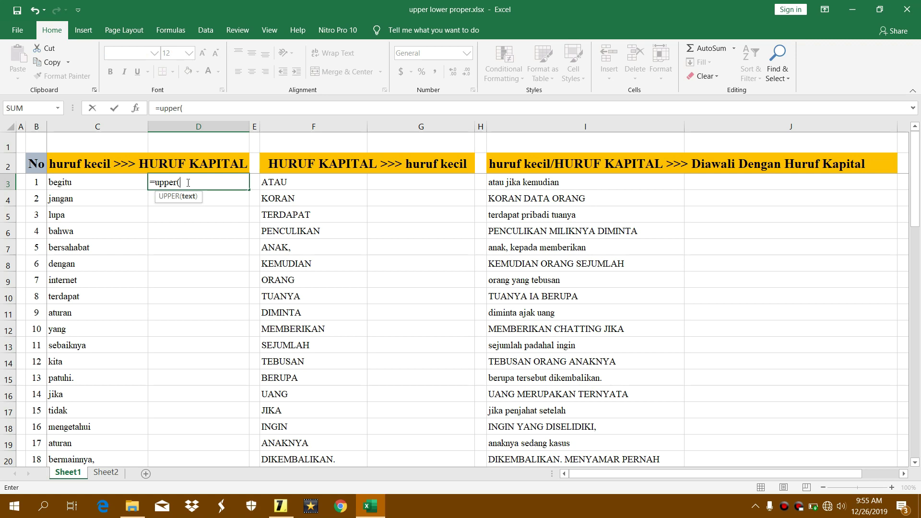
left_click(95, 182)
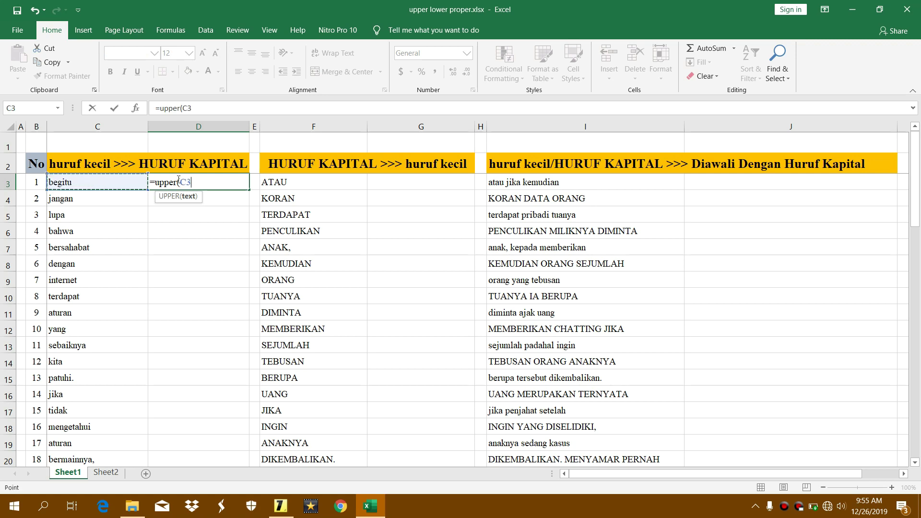
left_click(190, 182)
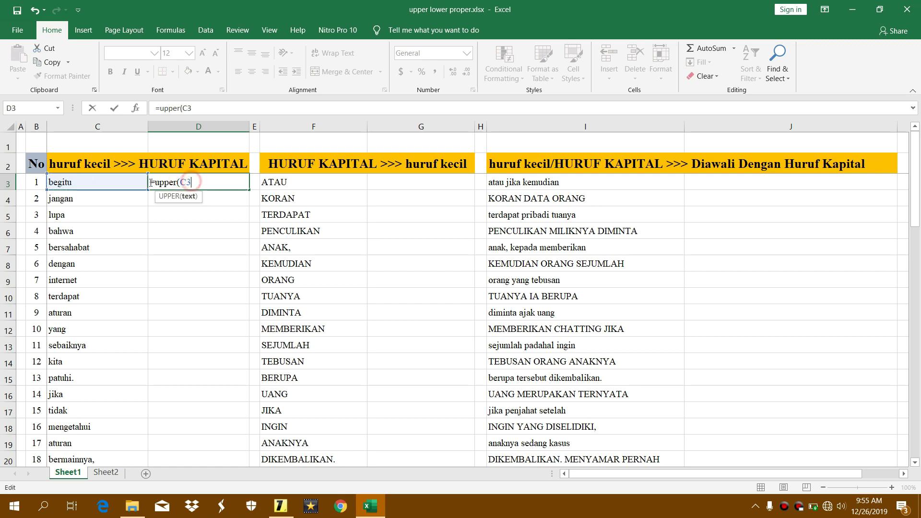
left_click(96, 184)
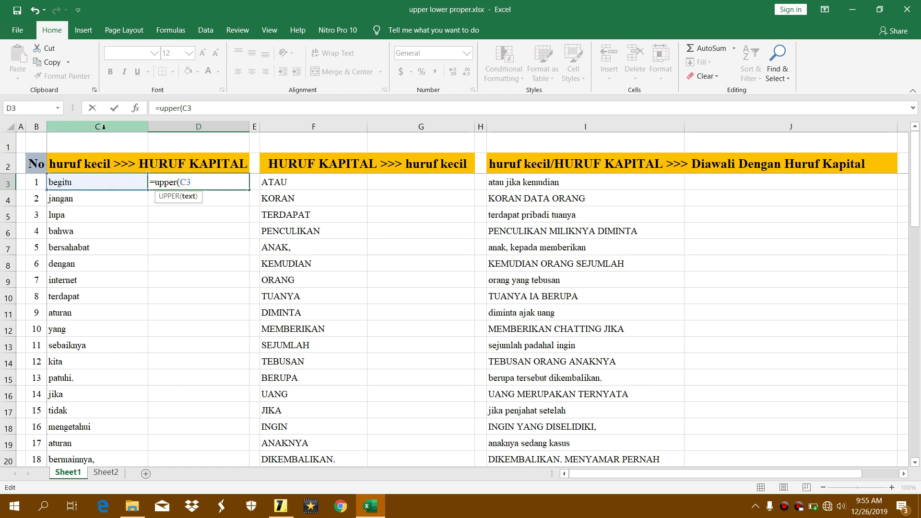
left_click(208, 180)
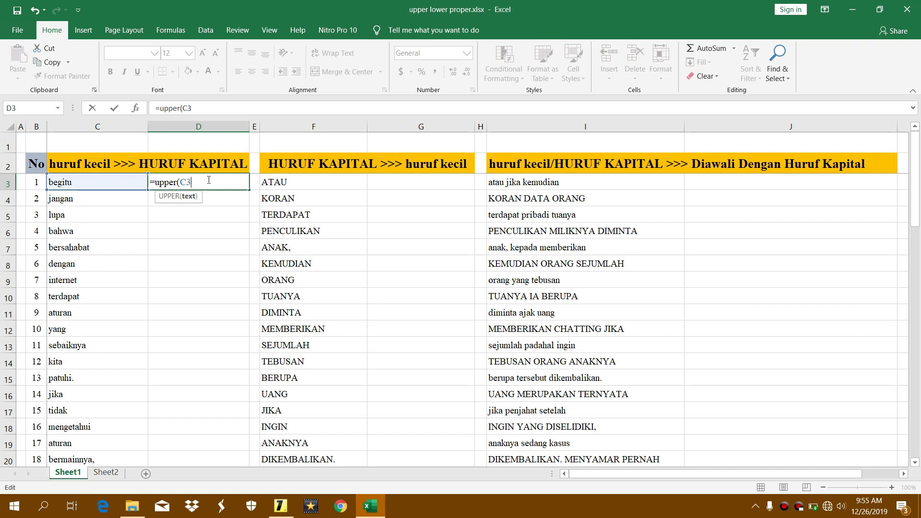
type(")")
key("Return")
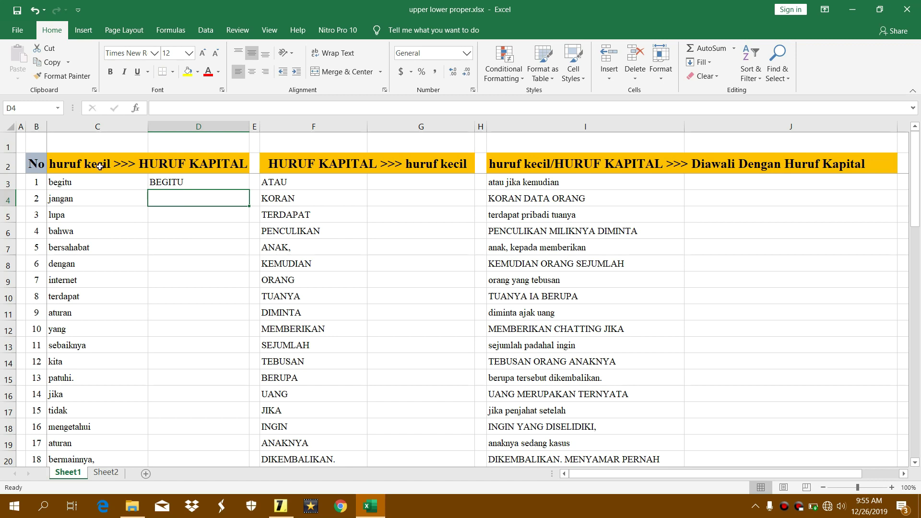
left_click(207, 180)
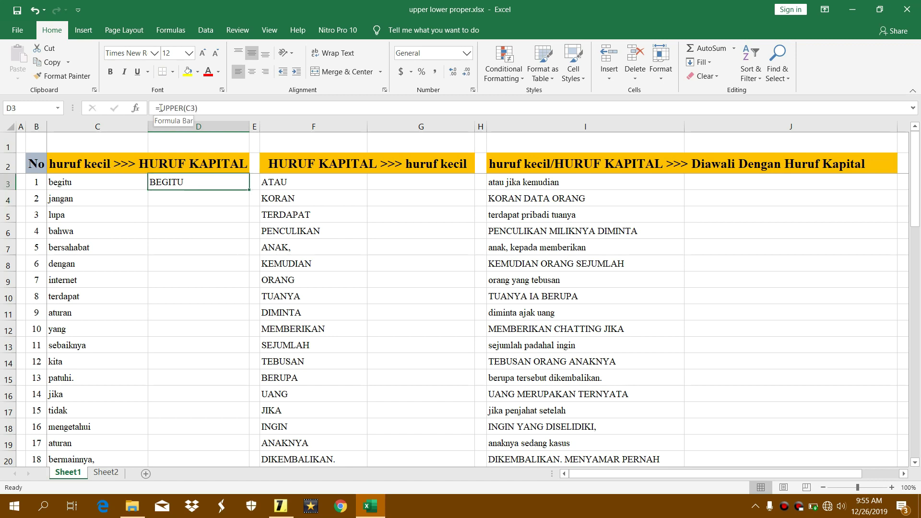
double_click(183, 107)
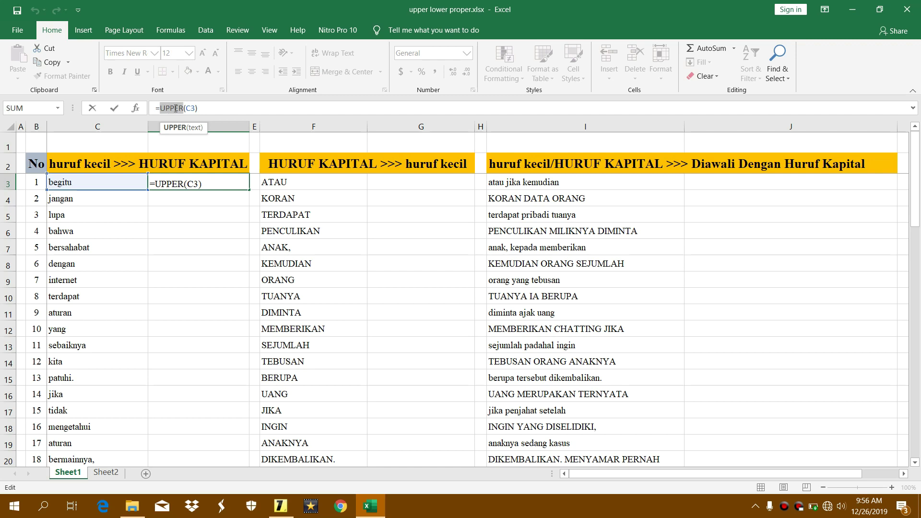
key("BackSpace")
type("upp")
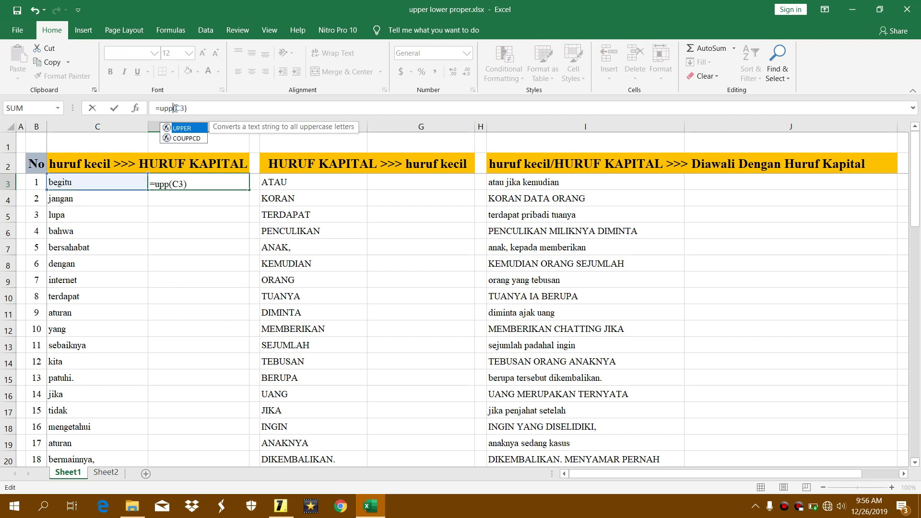
left_click(176, 108)
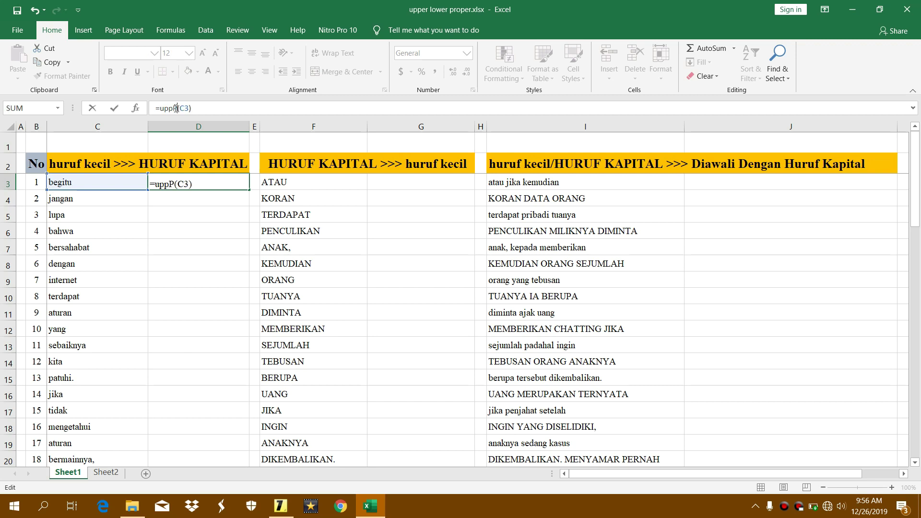
type("ER")
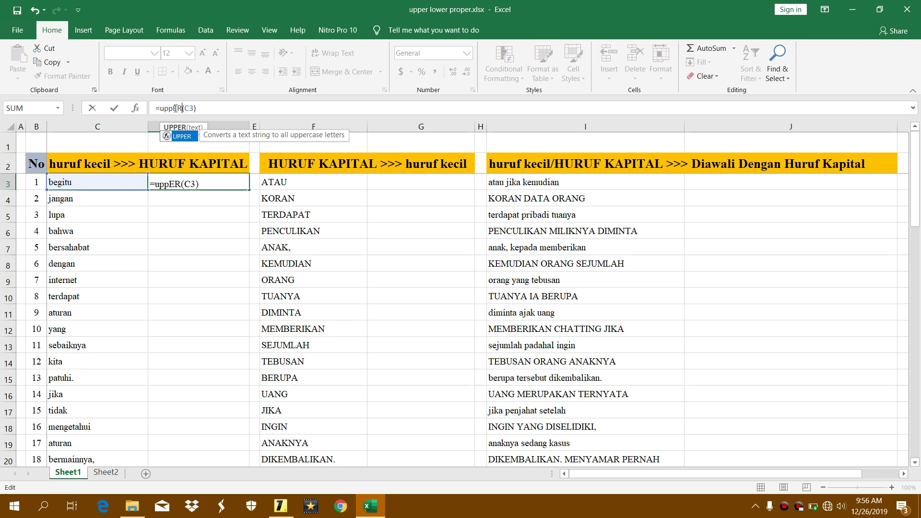
left_click_drag(156, 108, 163, 108)
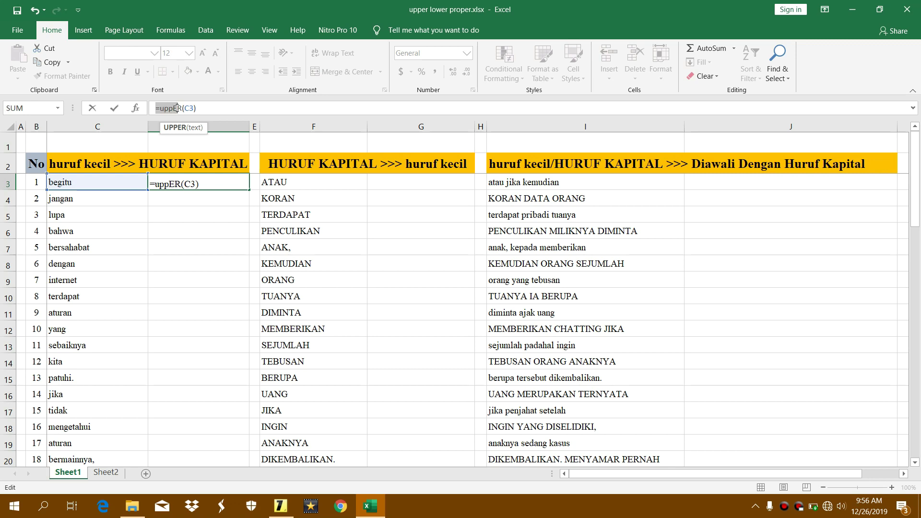
left_click(198, 109)
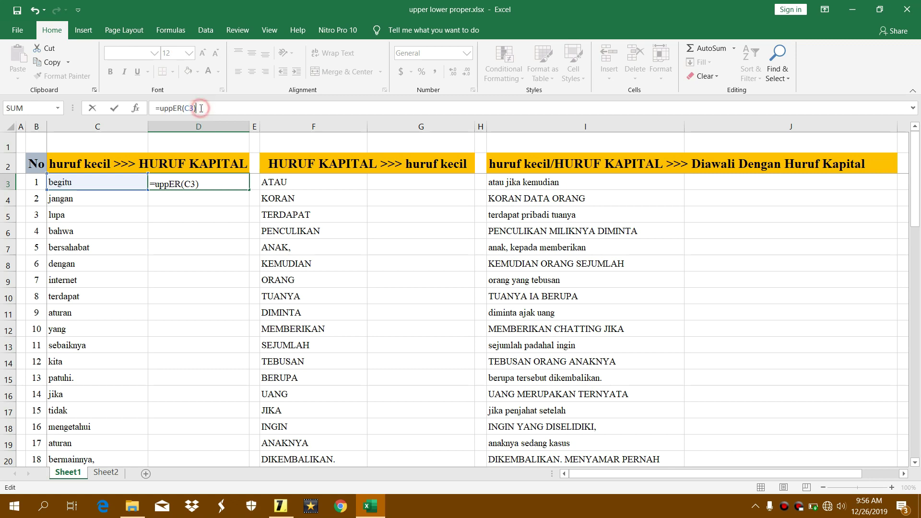
key("Return")
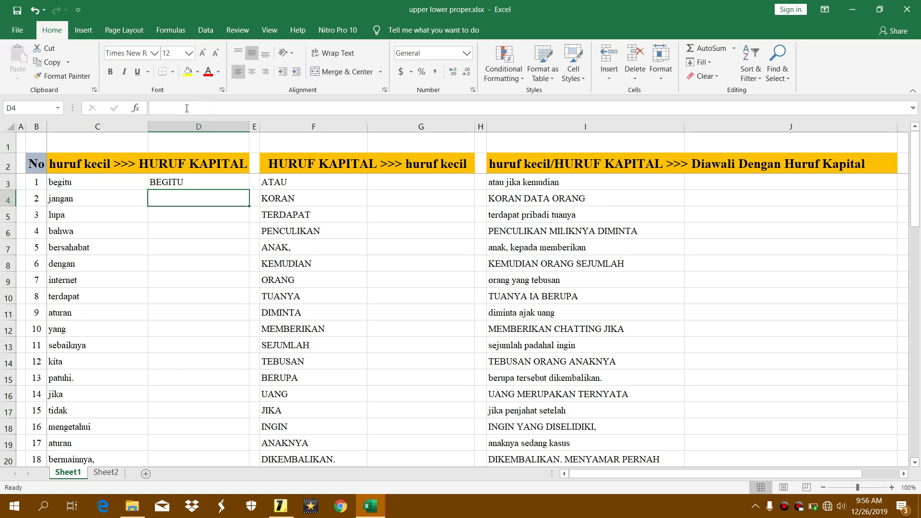
left_click(177, 242)
left_click(191, 183)
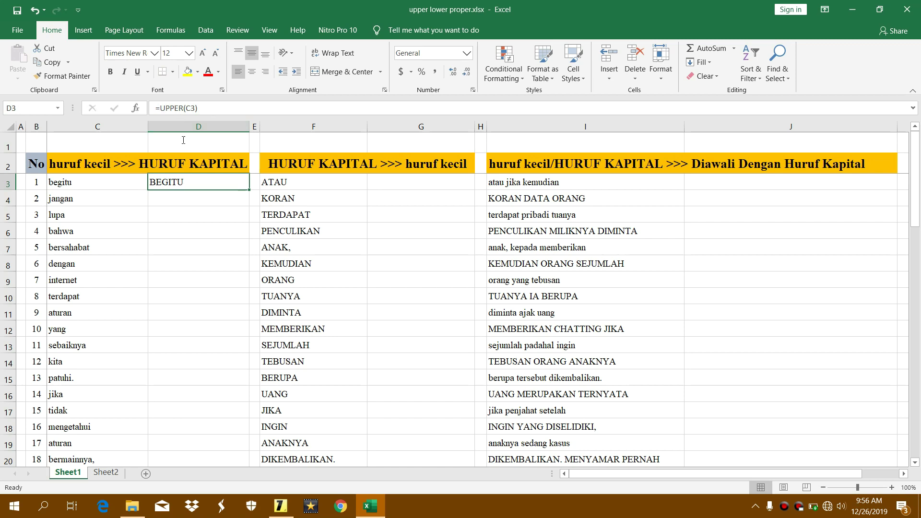
- Fill the D3 UPPER formula down to D52, capitalizing all 50 column C words
left_click(184, 212)
scroll(167, 204, "down", 2)
scroll(166, 200, "down", 4)
scroll(167, 199, "down", 4)
scroll(173, 182, "down", 5)
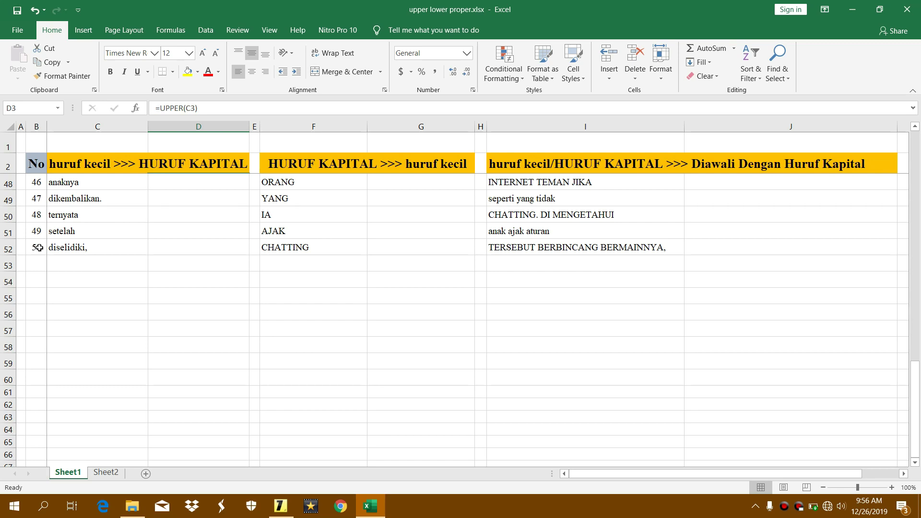
scroll(203, 258, "up", 3)
scroll(203, 258, "up", 3)
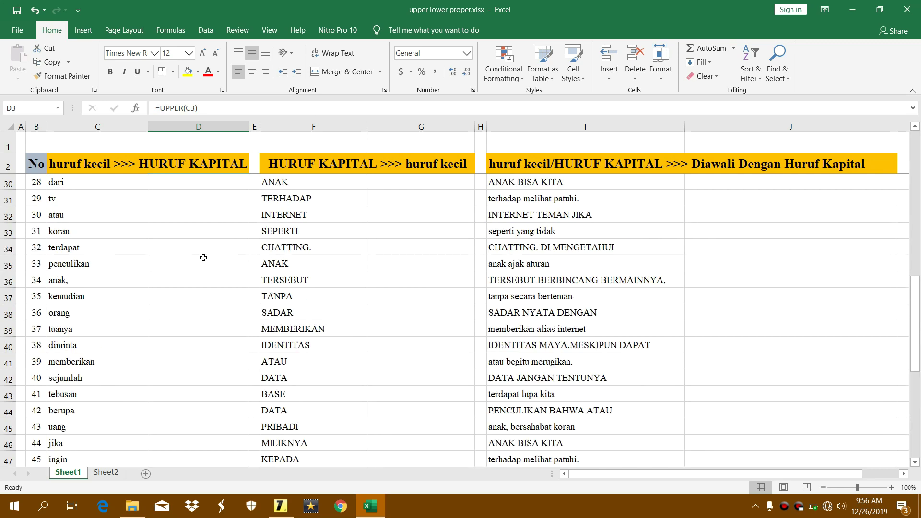
scroll(203, 258, "up", 9)
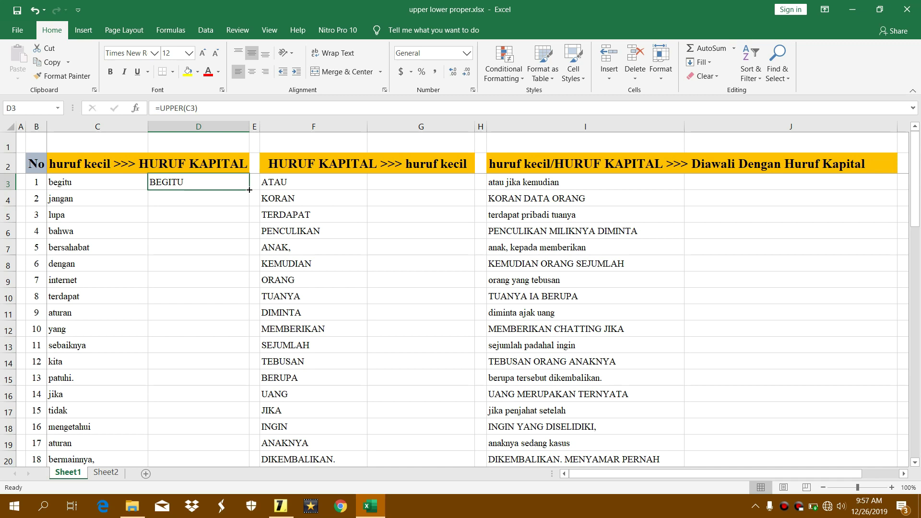
left_click_drag(250, 190, 250, 190)
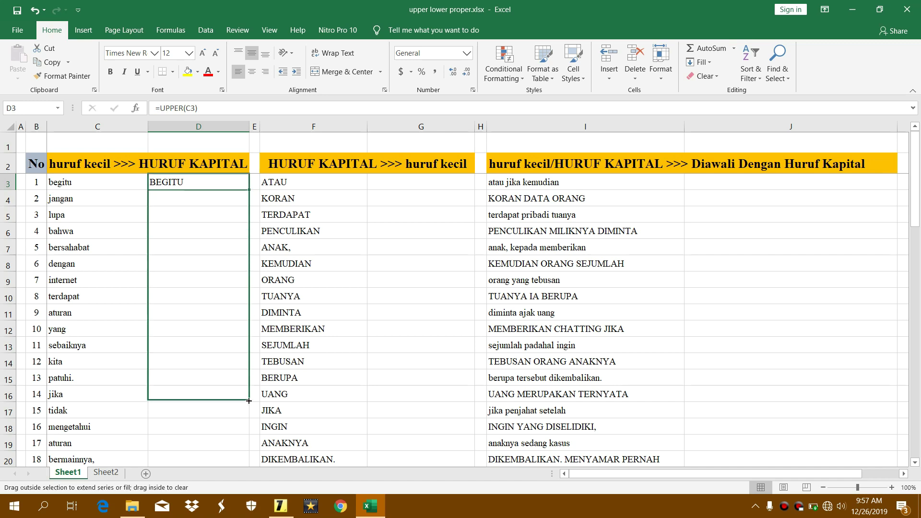
mouse_move(249, 190)
left_mouse_down()
mouse_move(244, 517)
mouse_move(242, 393)
mouse_move(239, 434)
left_mouse_up()
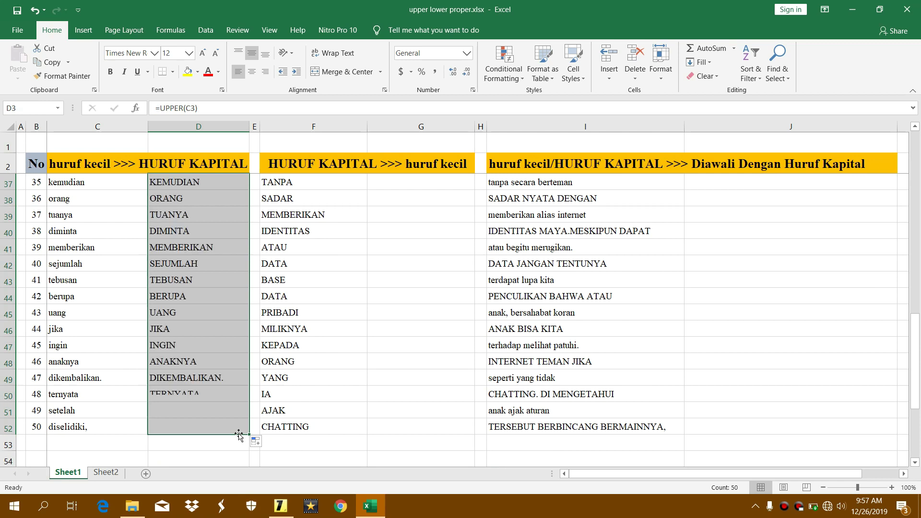
left_click(212, 444)
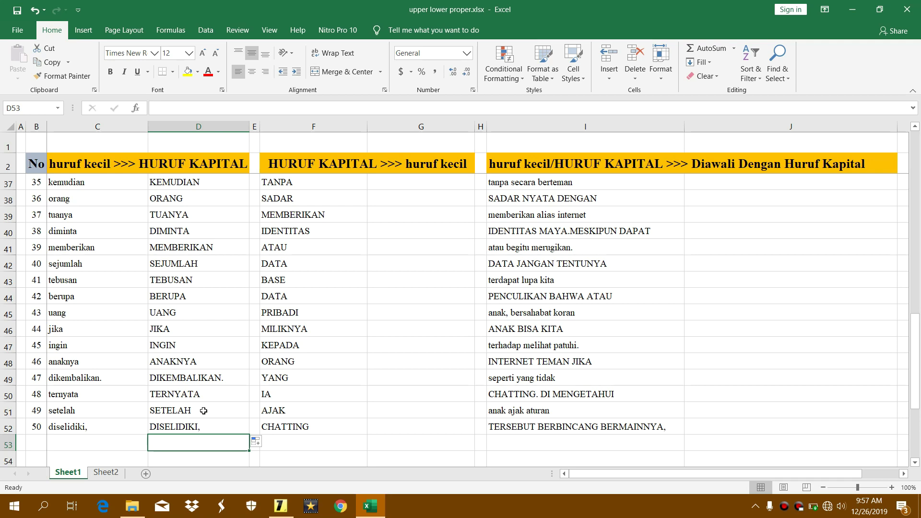
scroll(204, 411, "up", 6)
scroll(211, 342, "up", 5)
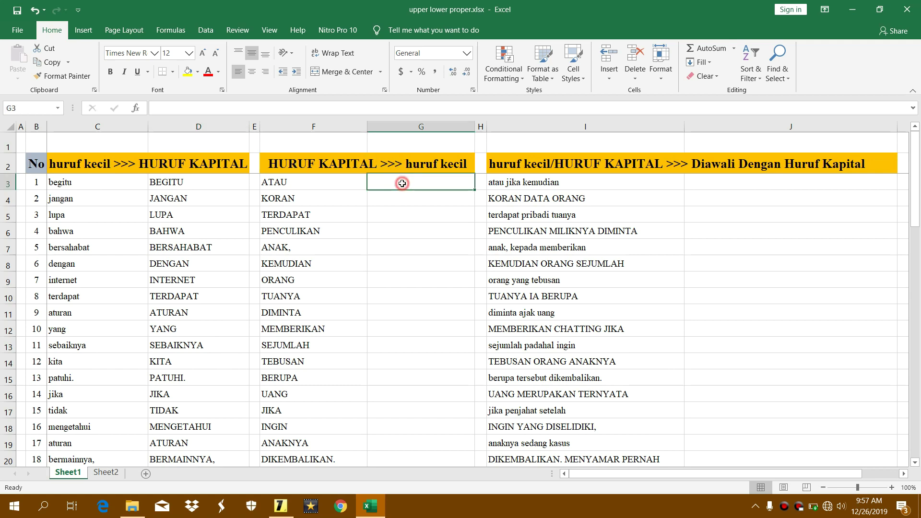
- Enter =LOWER(F3) in G3 so it displays atau
left_click(402, 183)
type("=")
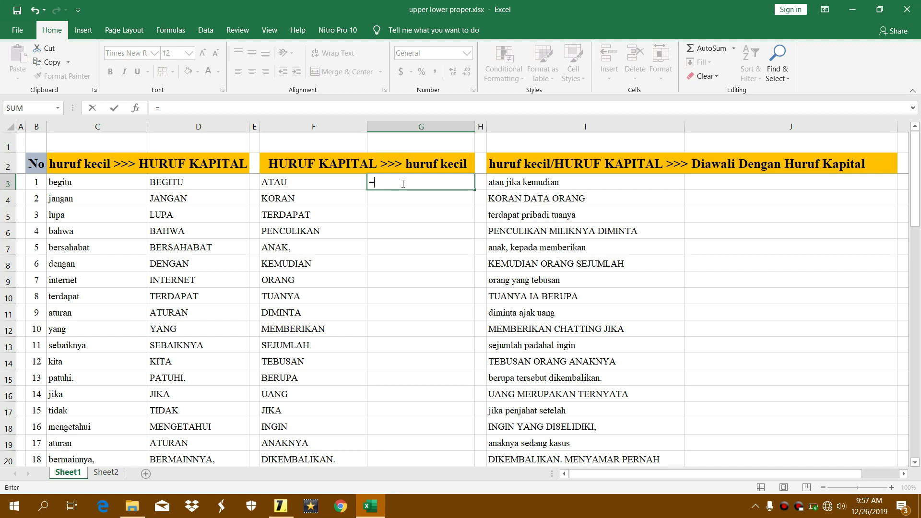
type("LOWER")
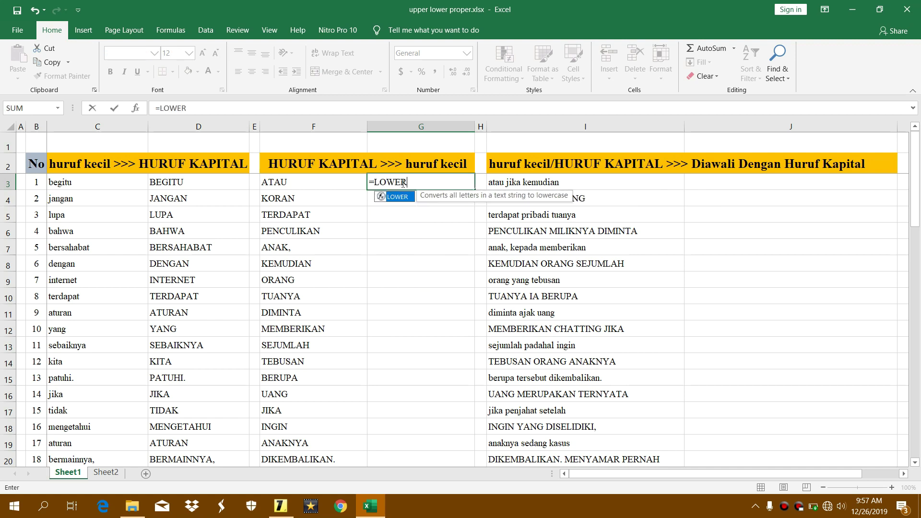
type("(")
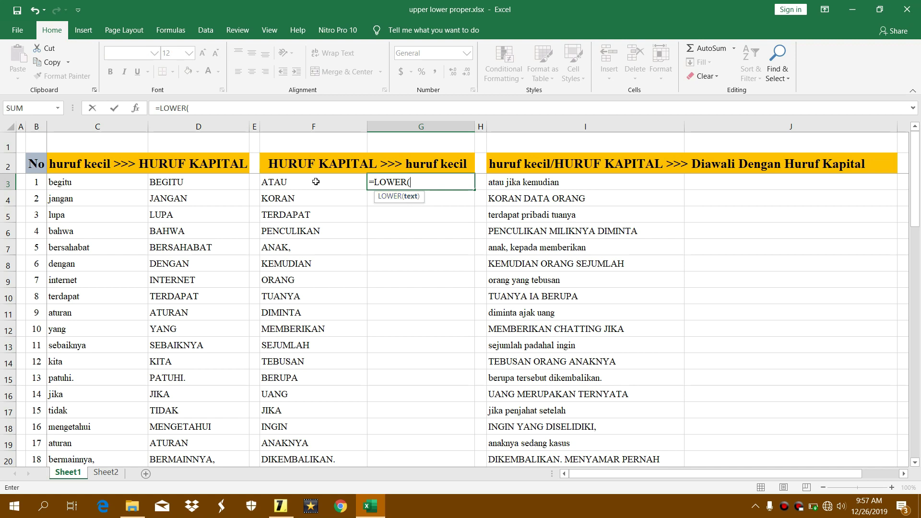
left_click(315, 182)
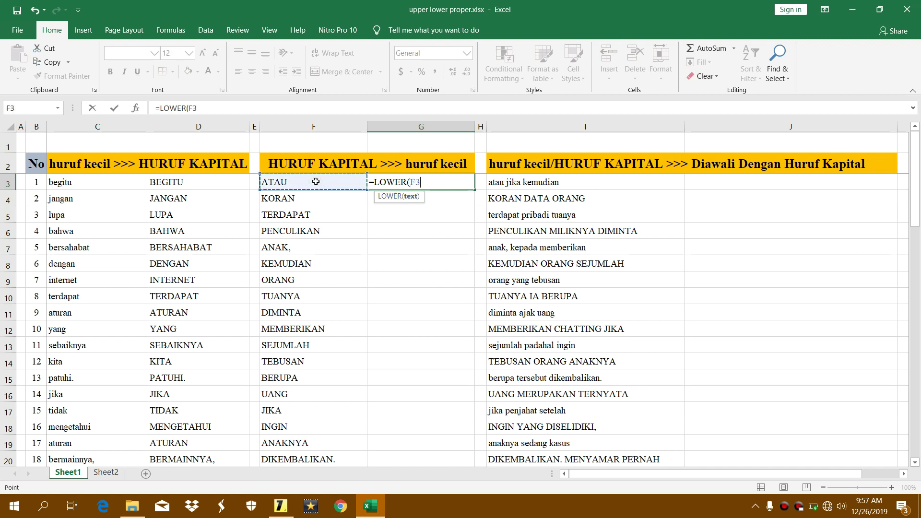
type(")")
key("Return")
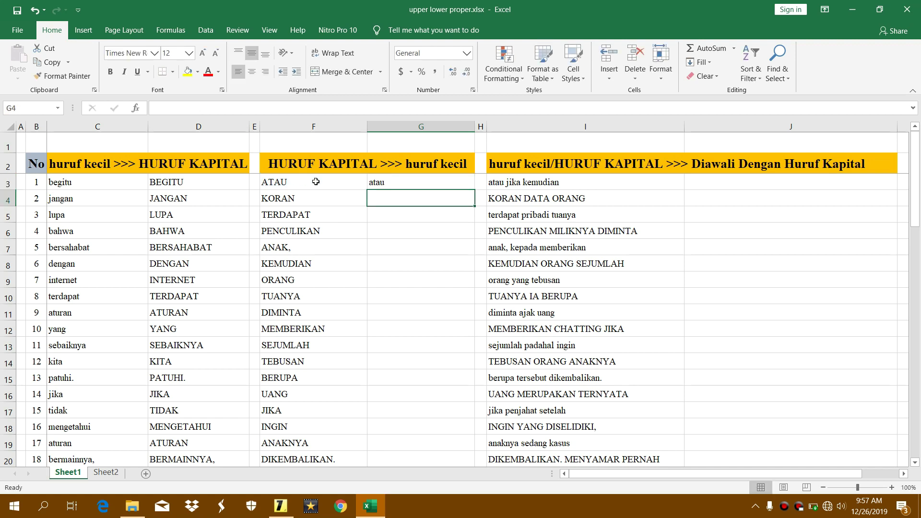
left_click(405, 184)
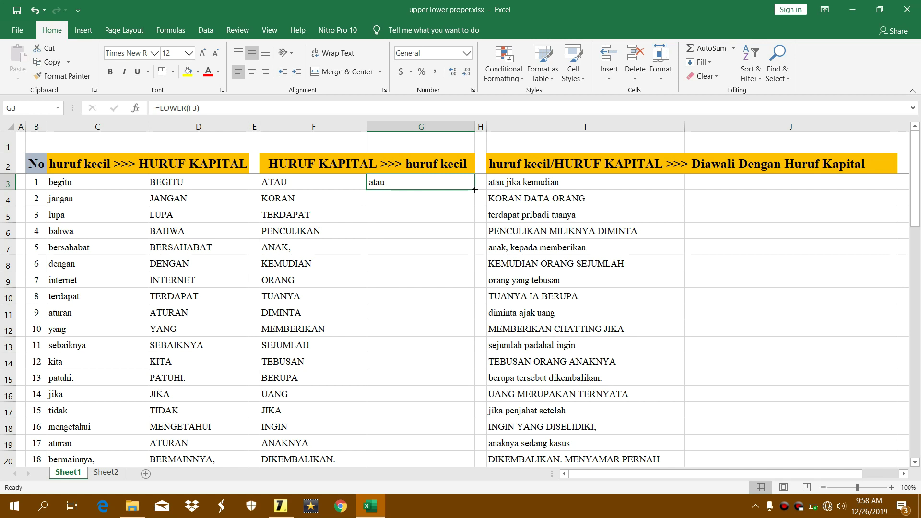
- Copy G3's LOWER formula down column G through row 52
left_click_drag(475, 190, 474, 190)
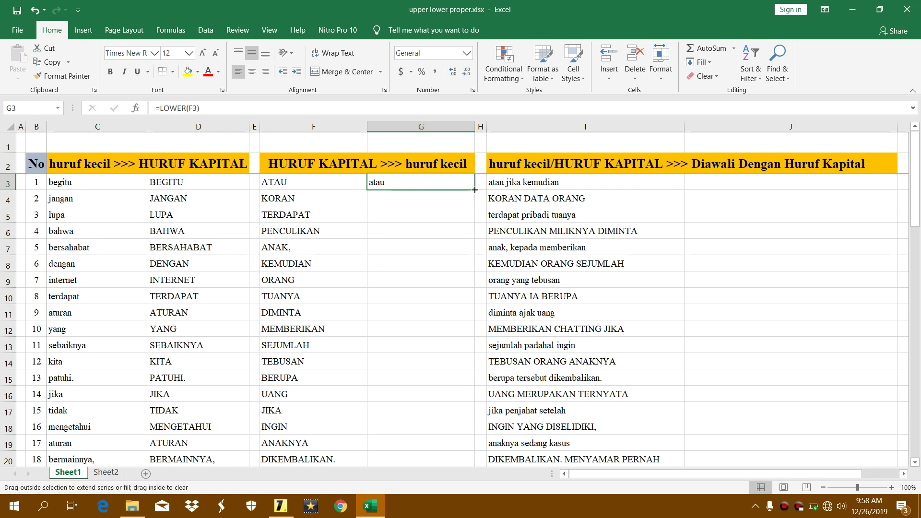
left_click_drag(474, 190, 446, 502)
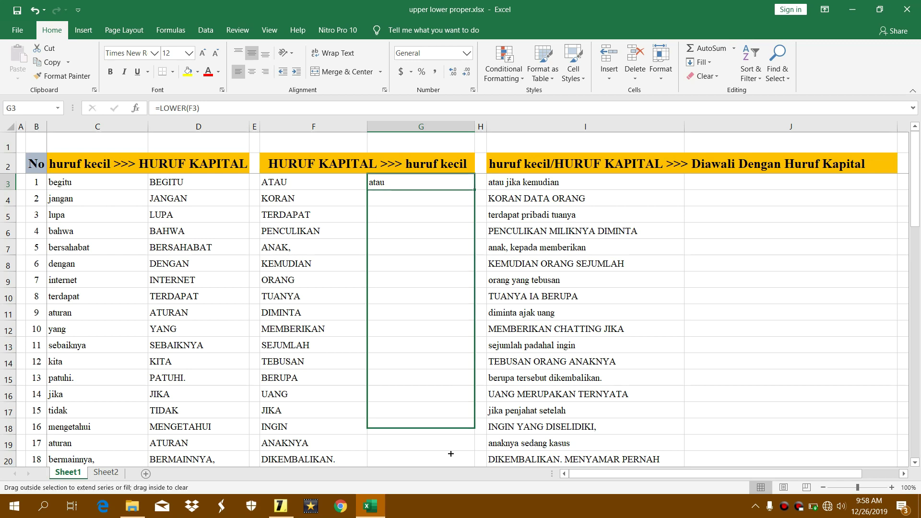
left_click_drag(446, 501, 446, 436)
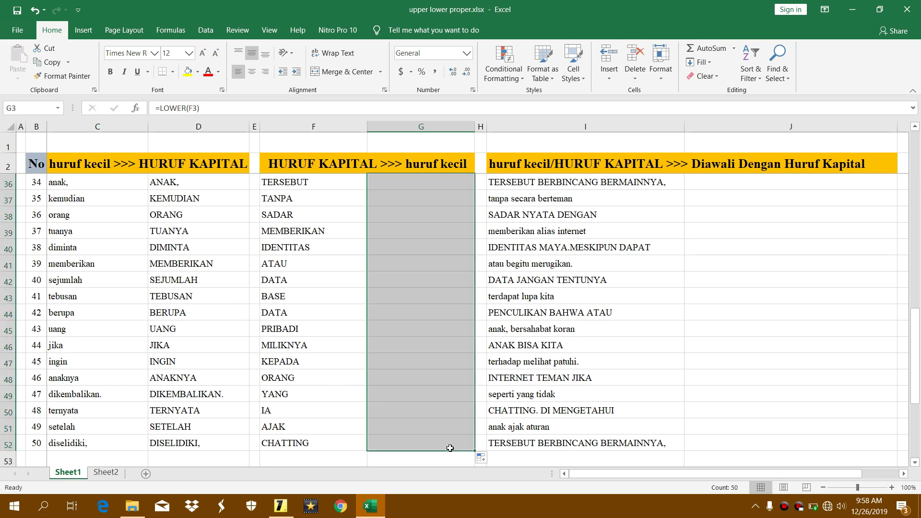
left_click(447, 421)
scroll(446, 421, "up", 5)
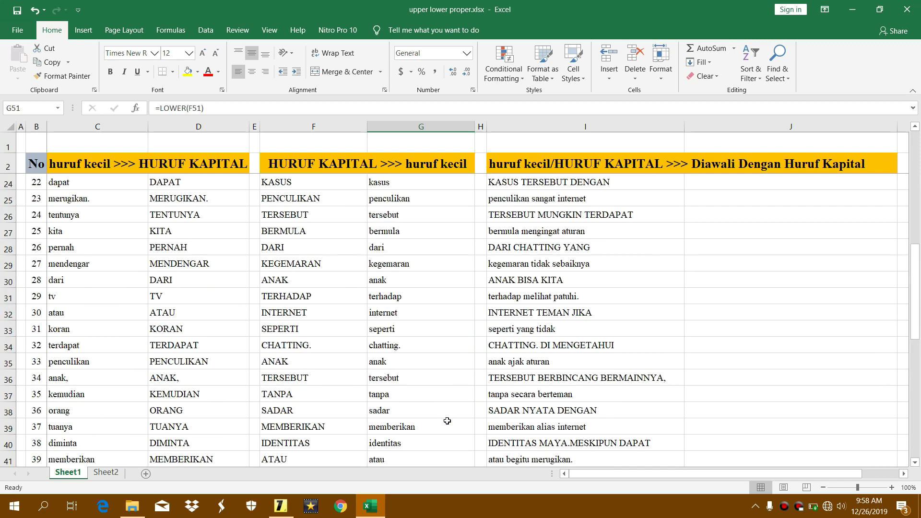
scroll(447, 421, "up", 6)
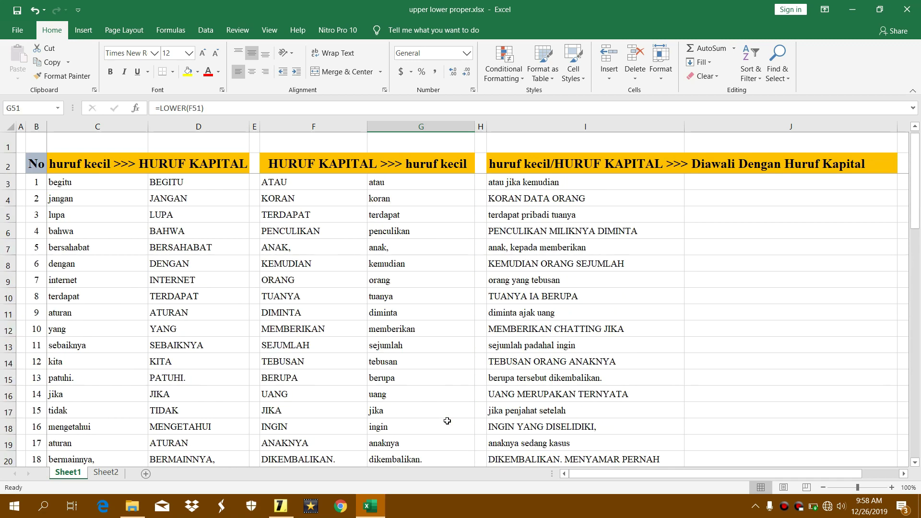
left_click(735, 184)
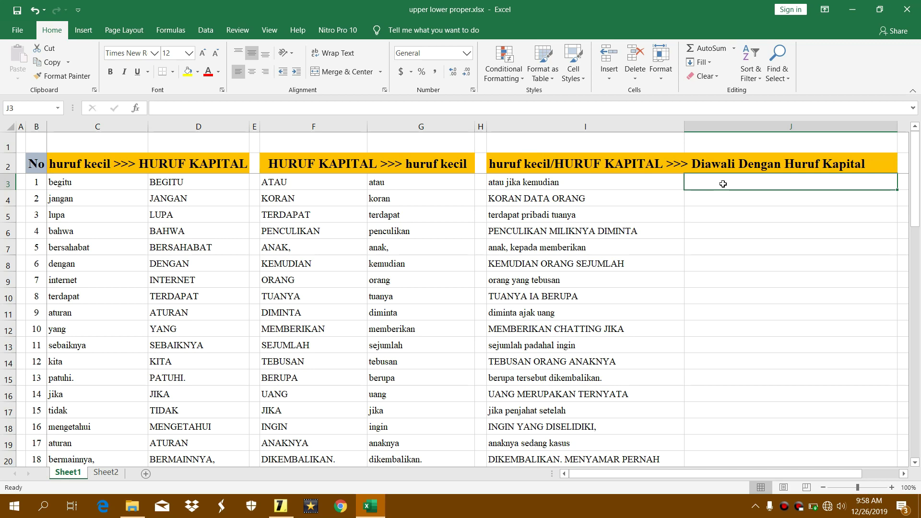
- Highlight the =Proper(sel) line in the lesson note, then select J3 in the workbook
left_click(280, 506)
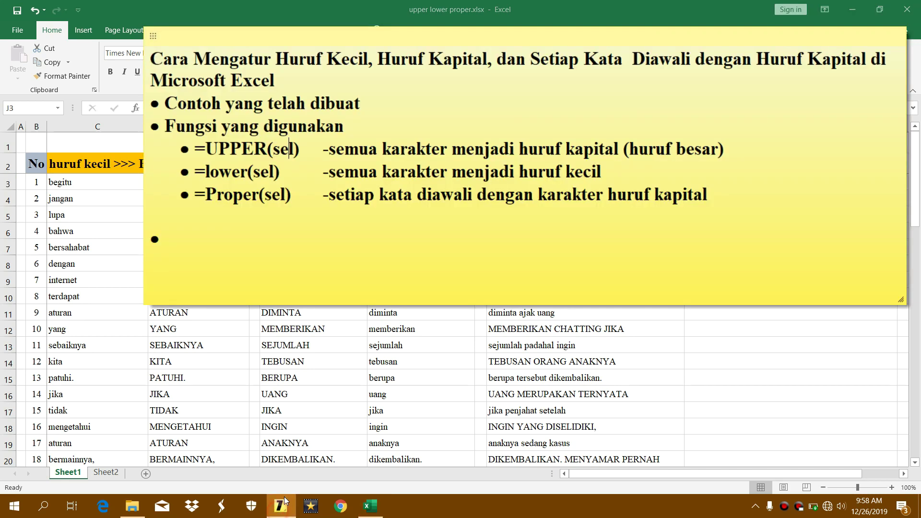
left_click_drag(719, 194, 201, 142)
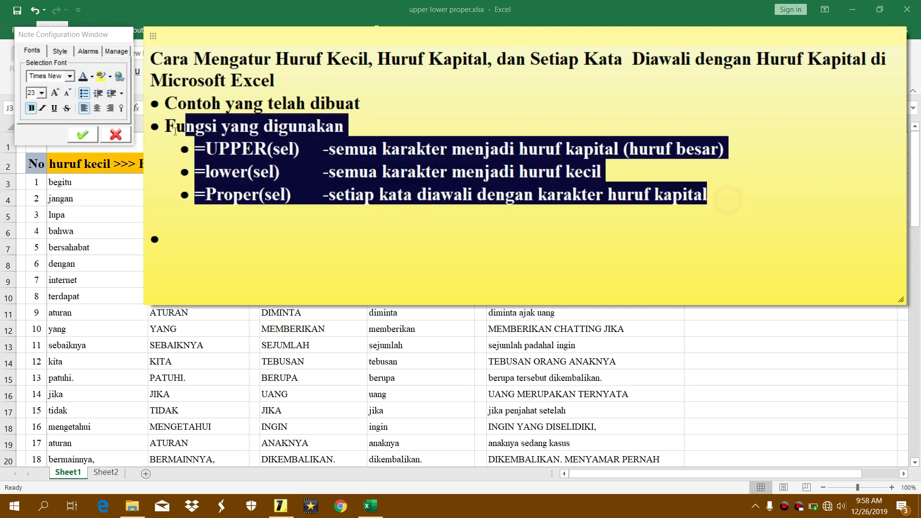
left_click(737, 190)
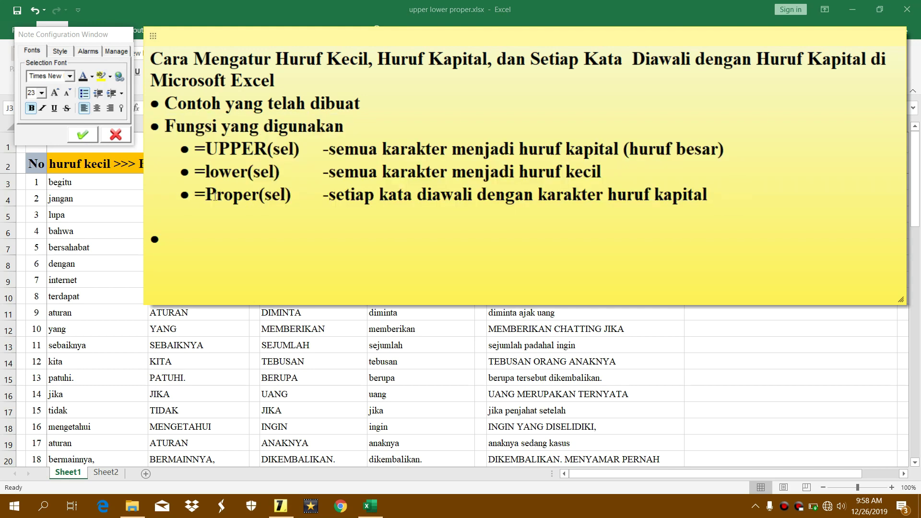
left_click_drag(194, 195, 306, 198)
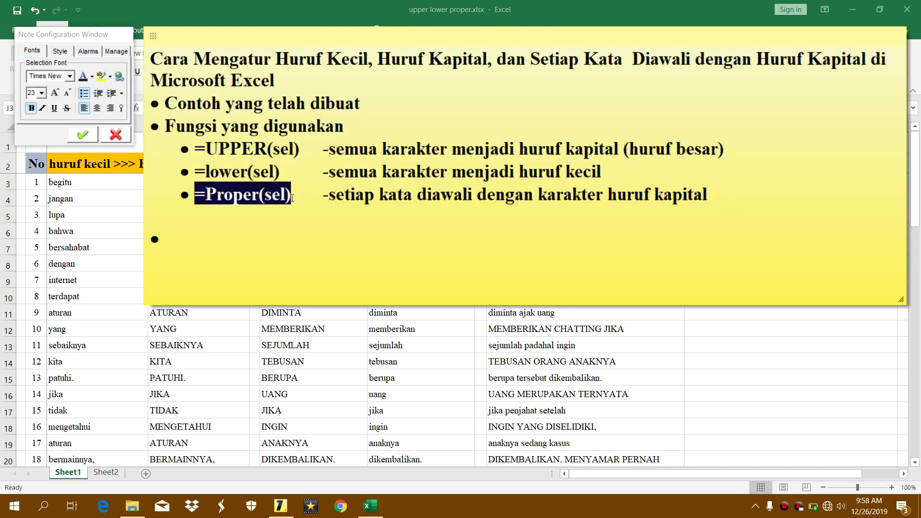
left_click(433, 9)
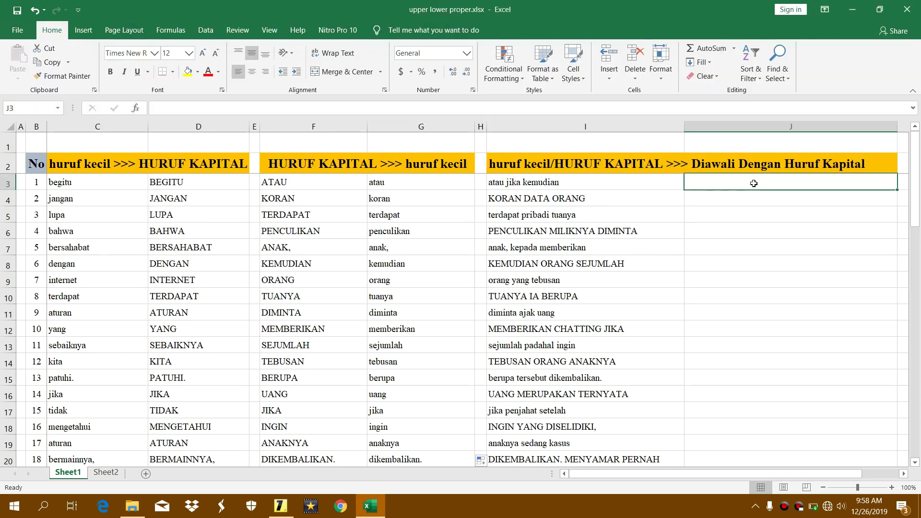
left_click(754, 183)
- Enter =PROPER("atau jika kemudian") in J3 so it shows Atau Jika Kemudian
type("=P")
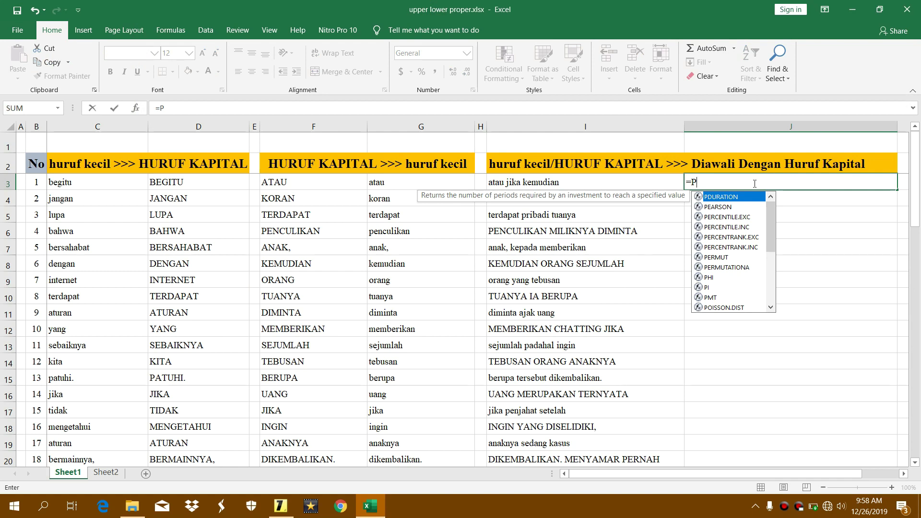
type("RO")
key("Escape")
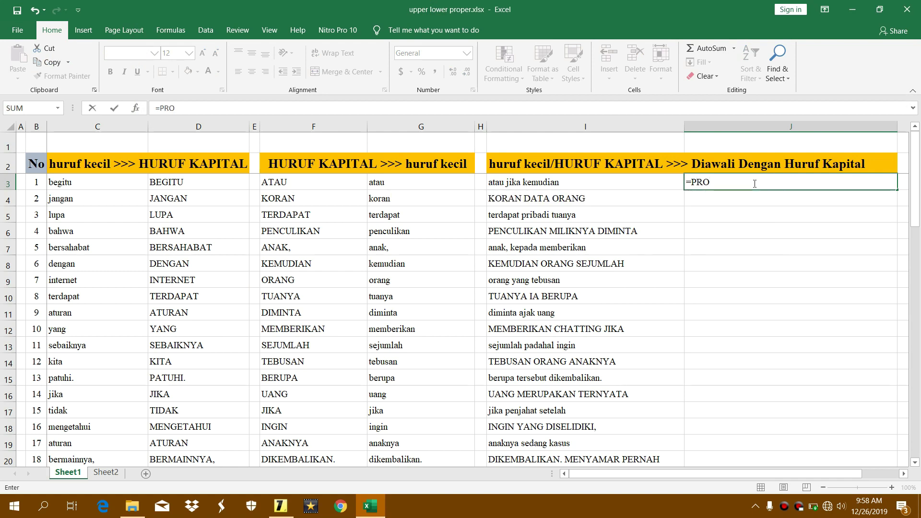
type("per")
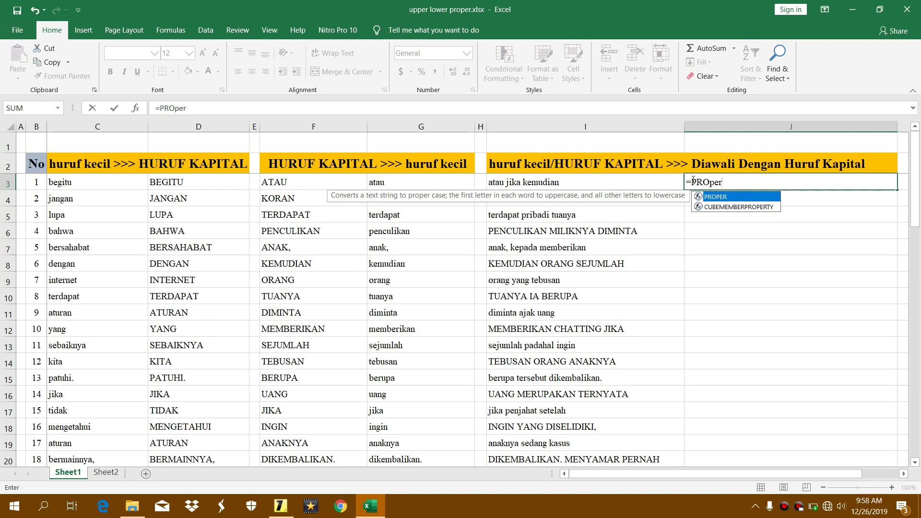
left_click_drag(691, 182, 731, 182)
left_click(732, 182)
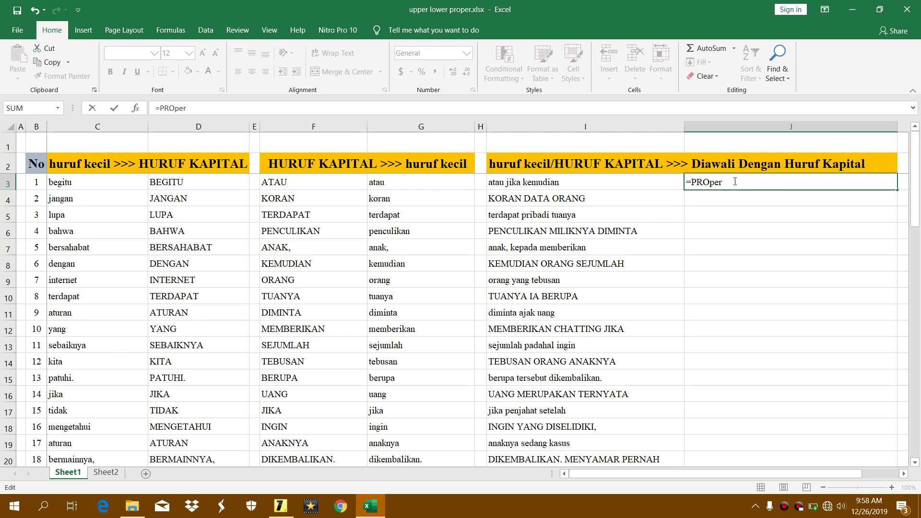
type("(")
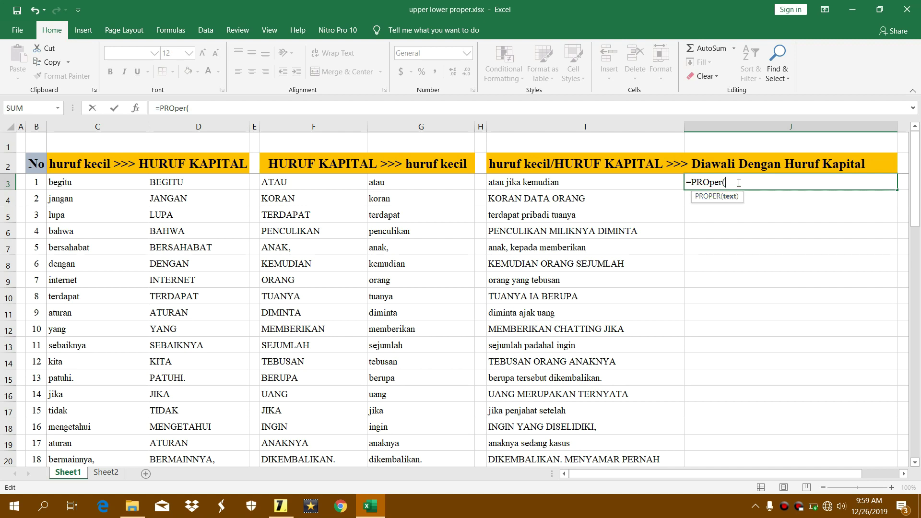
type("\"a")
type("tau")
type(" jika kem")
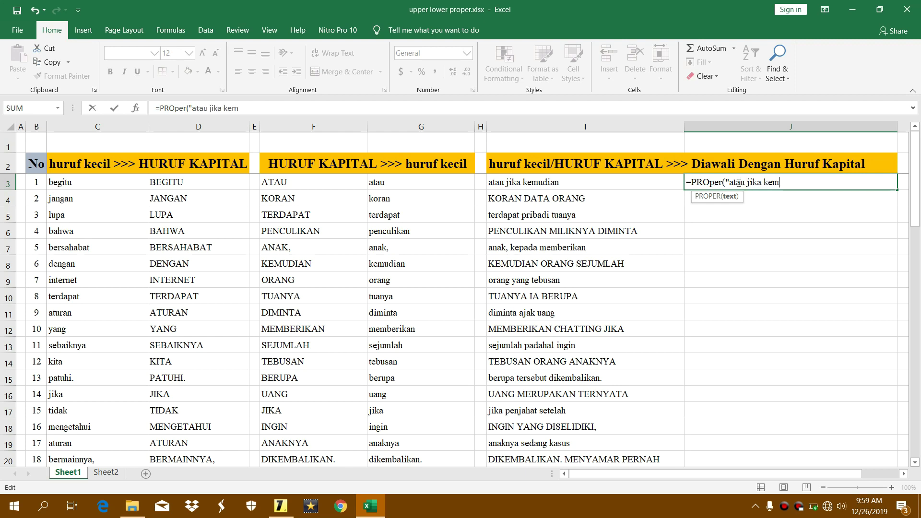
type("udian")
type("\")")
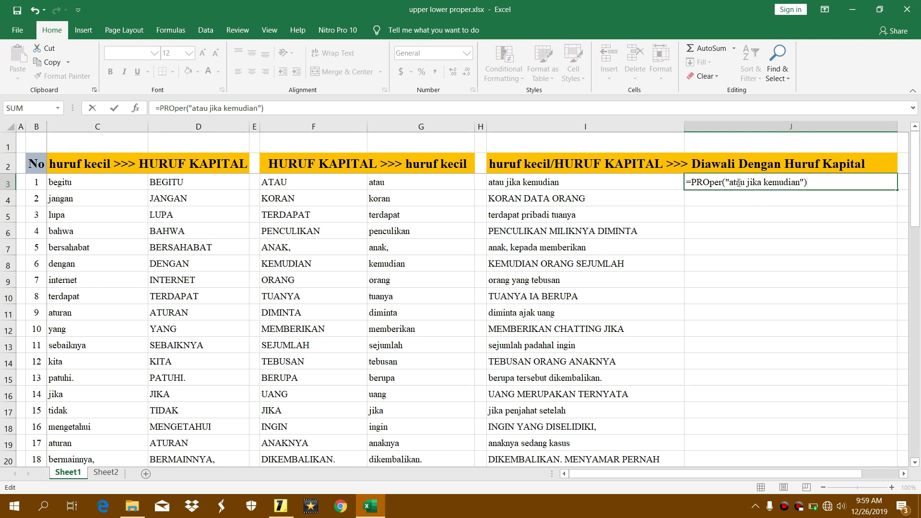
type("4")
key("BackSpace")
key("Return")
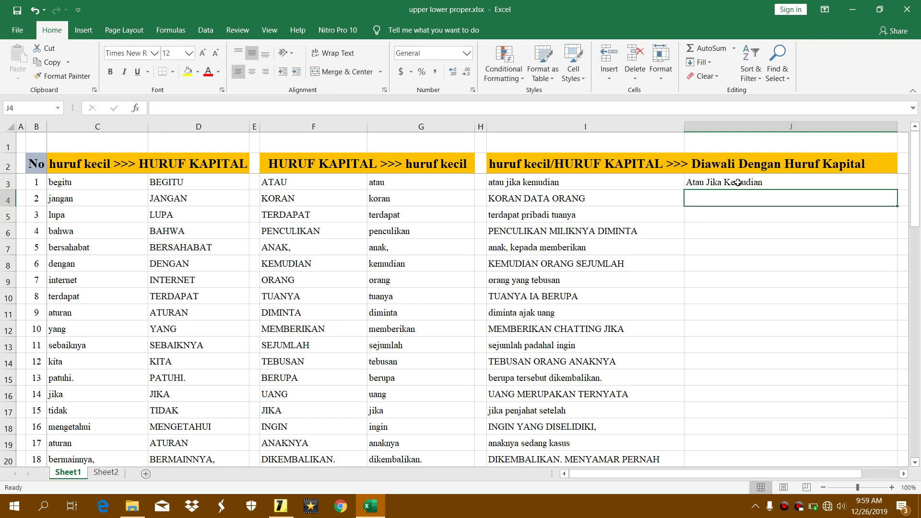
left_click(750, 182)
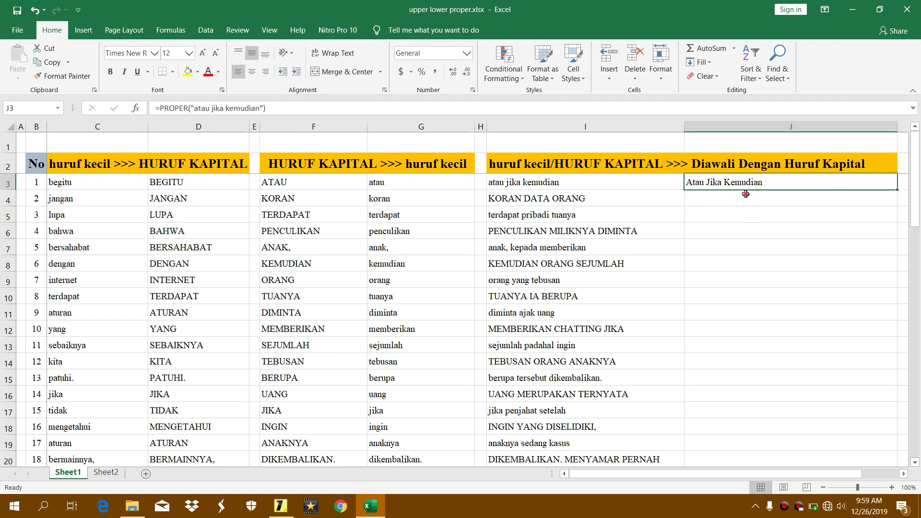
- Delete the quoted literal text from J3's PROPER formula in the formula bar
left_click(745, 194)
left_click(745, 183)
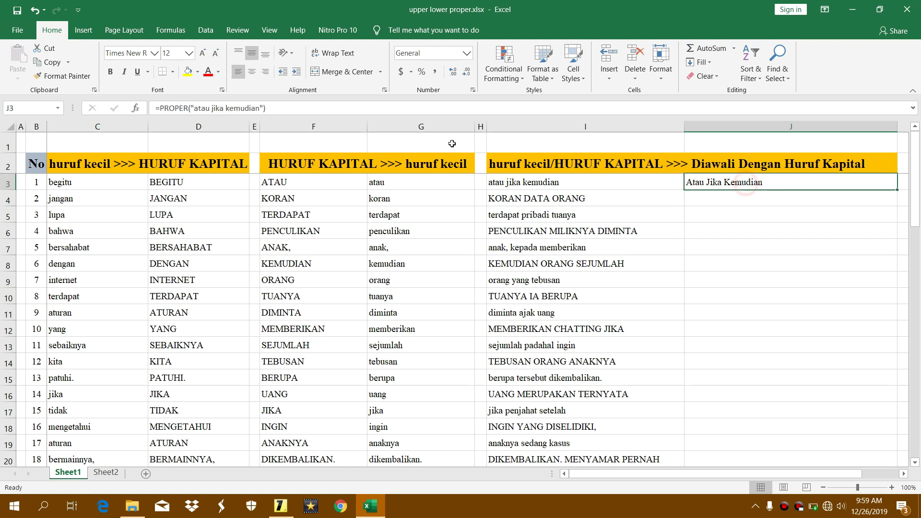
left_click(191, 108)
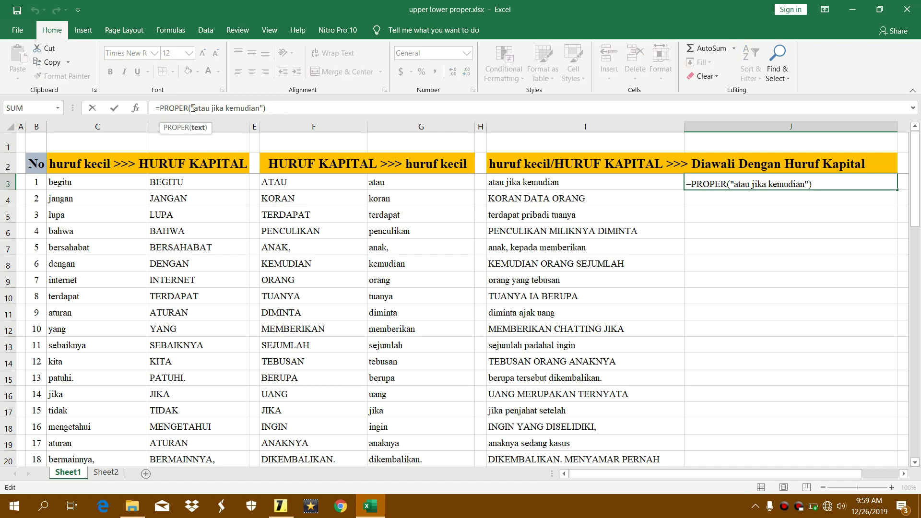
left_click(192, 108)
left_click(261, 108)
left_click(193, 108)
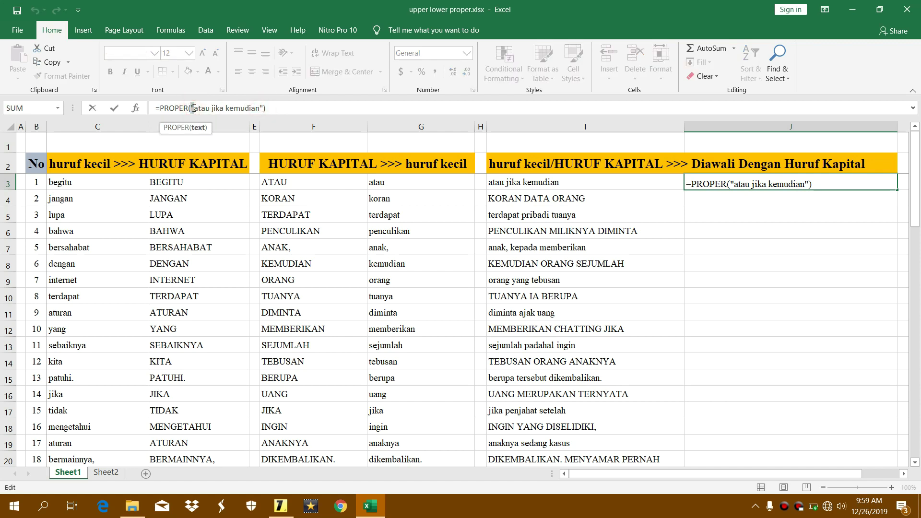
left_click(274, 108)
key("BackSpace")
key("BackSpace")
key("BackSpace")
key("BackSpace")
key("BackSpace")
key("BackSpace")
key("BackSpace")
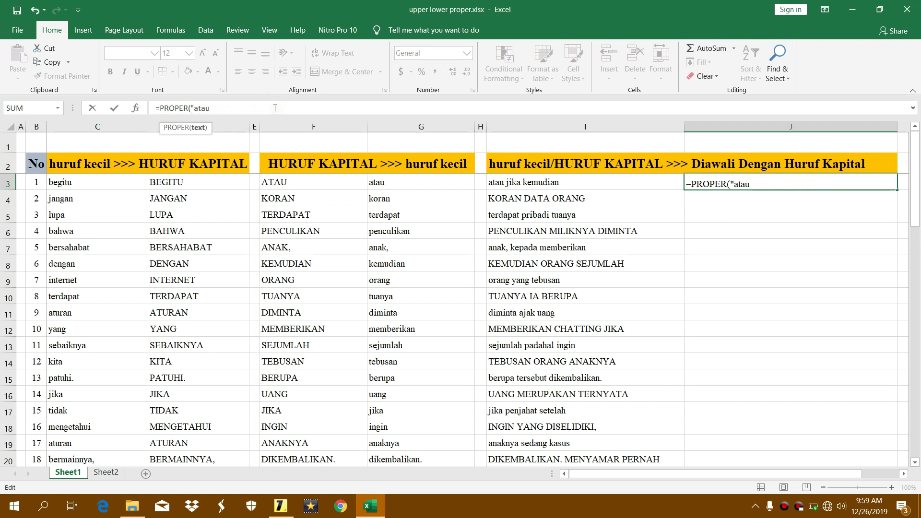
key("BackSpace")
key("BackSpace")
key("BackSpace")
key("BackSpace")
key("BackSpace")
- Make cell I3 the PROPER argument so J3 reads =PROPER(I3)
left_click(747, 183)
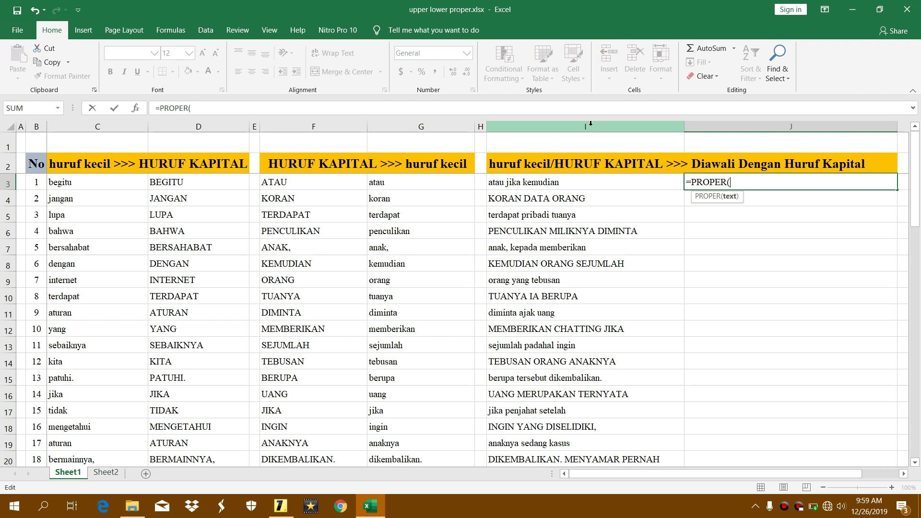
left_click(598, 183)
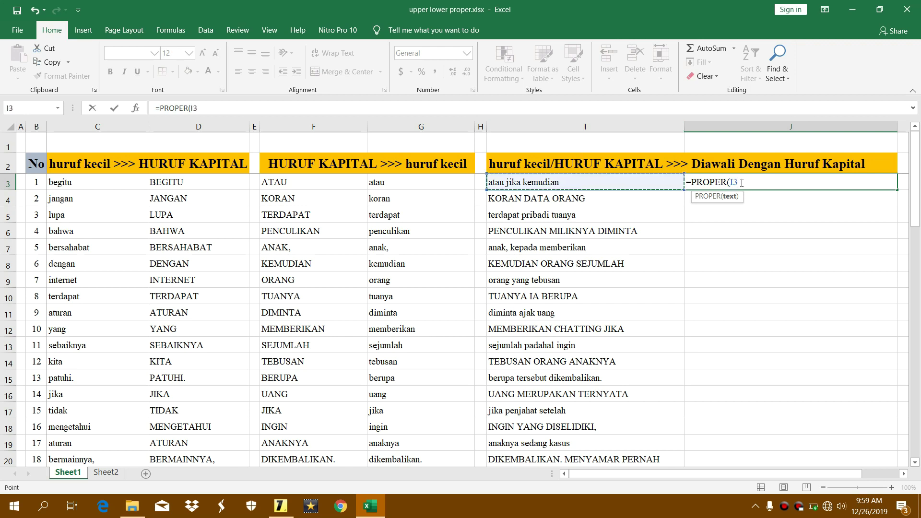
type(")")
key("Return")
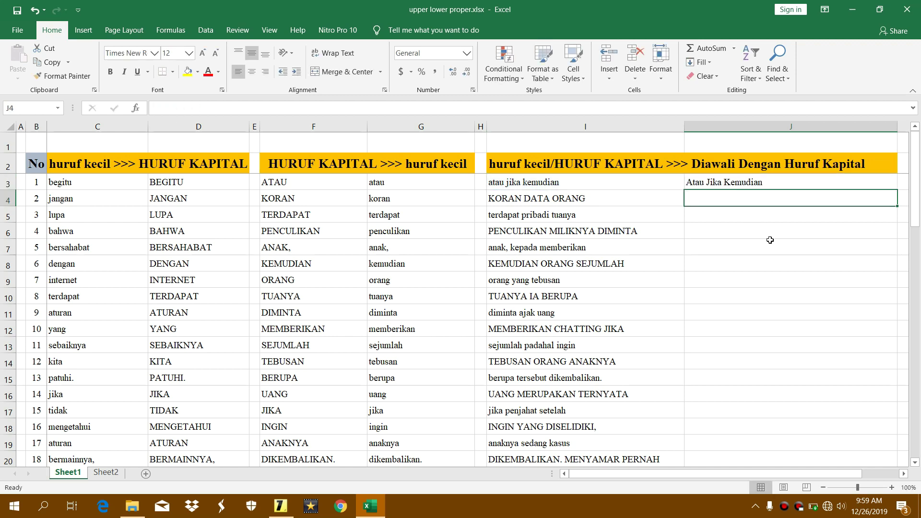
- Fill J3's PROPER formula down column J to row 52
left_click(801, 183)
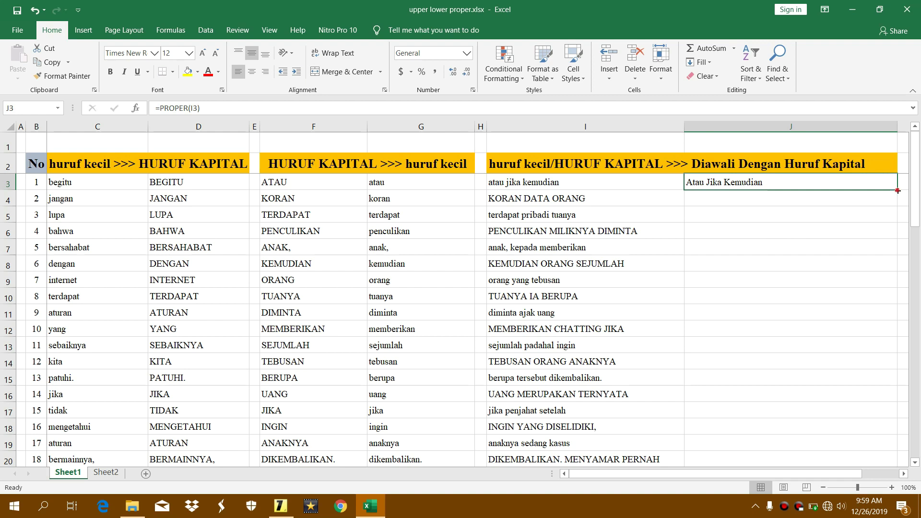
left_click_drag(897, 190, 882, 493)
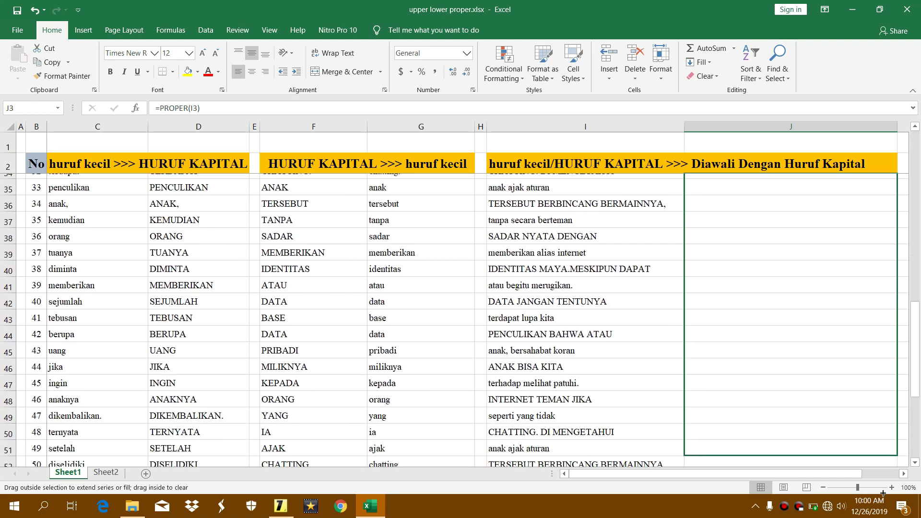
left_click_drag(882, 493, 865, 387)
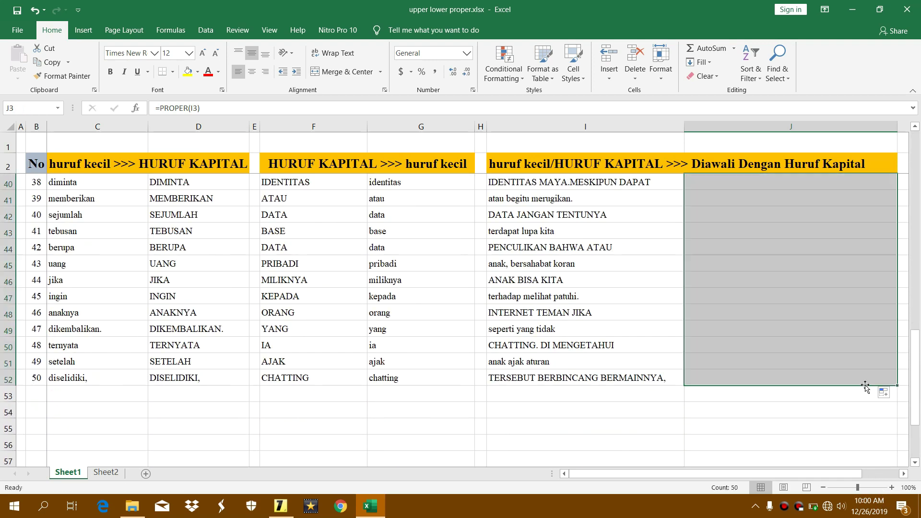
left_click(809, 413)
scroll(809, 415, "up", 3)
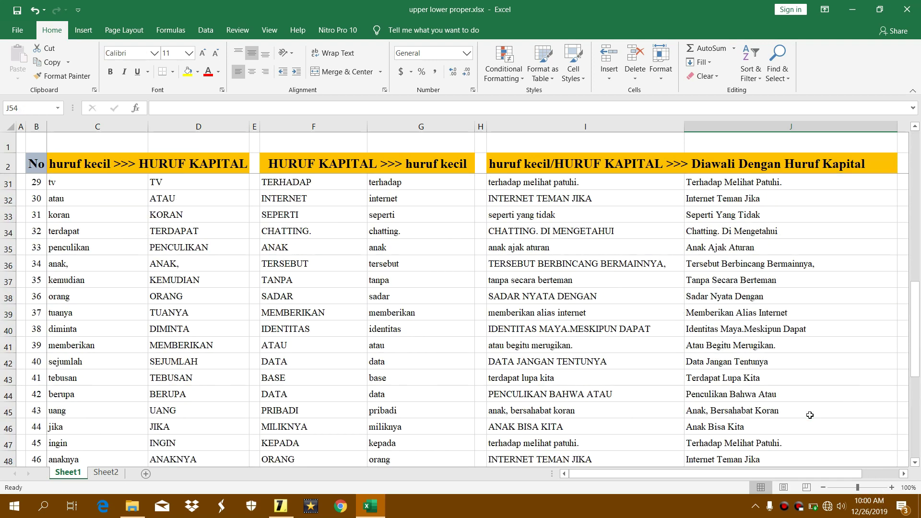
scroll(809, 415, "up", 7)
scroll(810, 414, "up", 3)
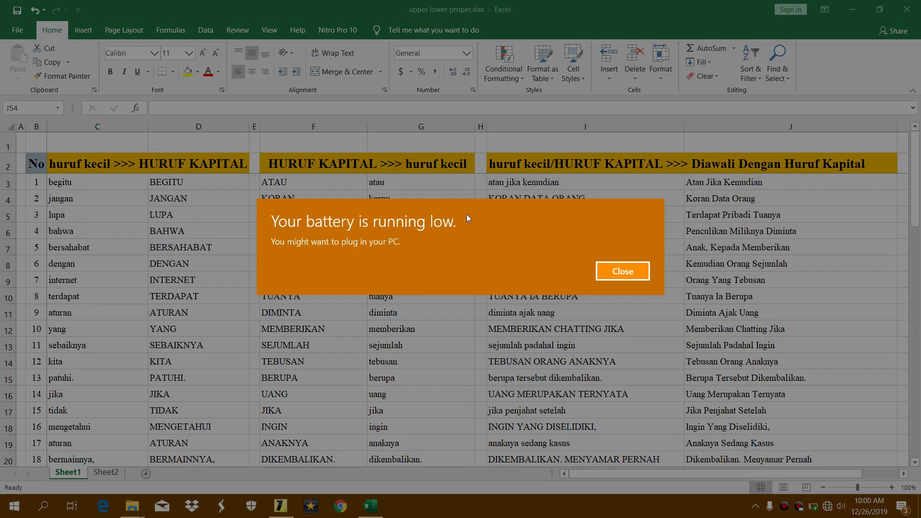
- Dismiss the low-battery warning and minimize the Excel workbook window
left_click(625, 273)
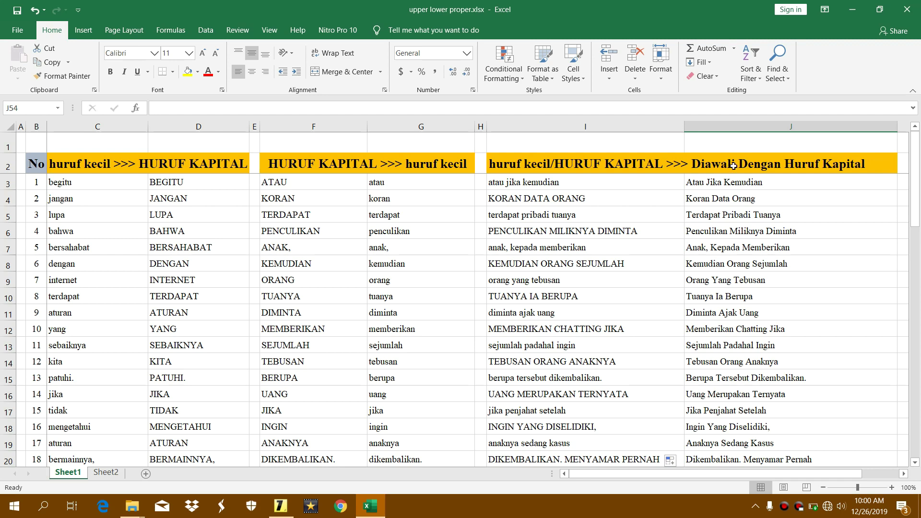
left_click(850, 11)
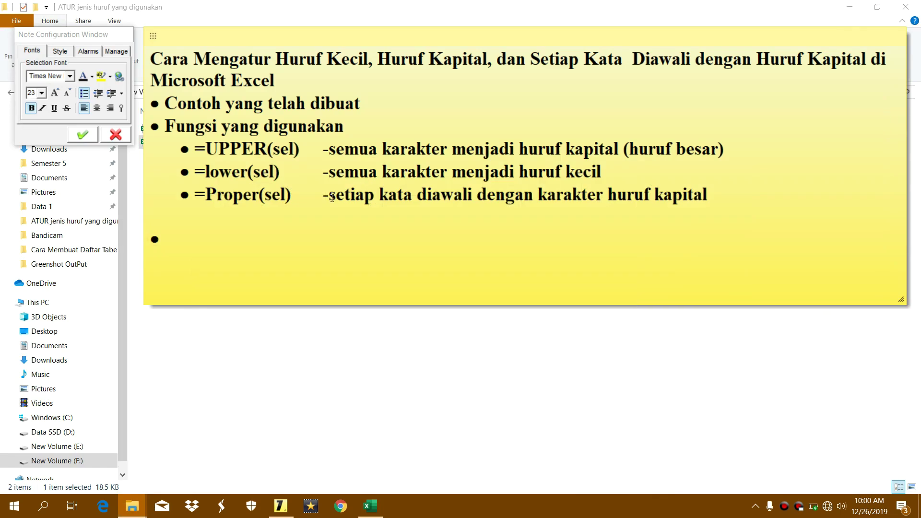
- Bring File Explorer to the front and minimize it
left_click(844, 18)
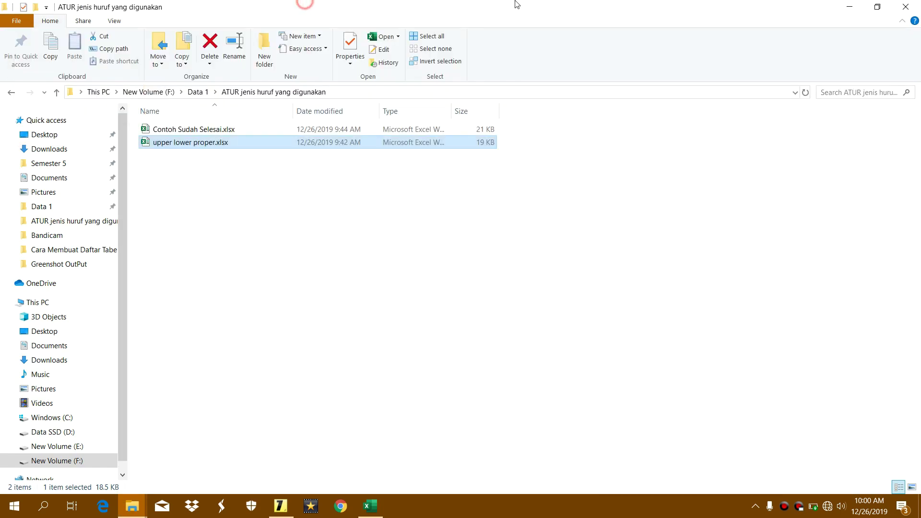
left_click(848, 6)
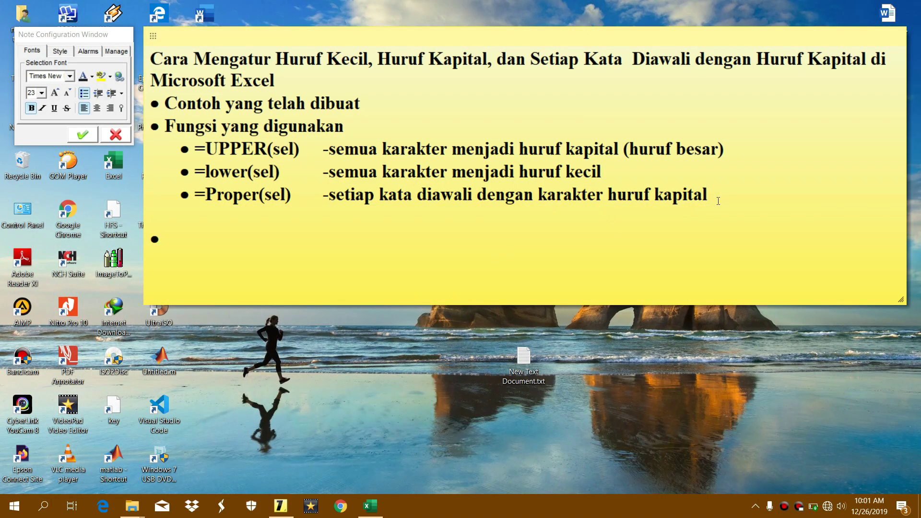